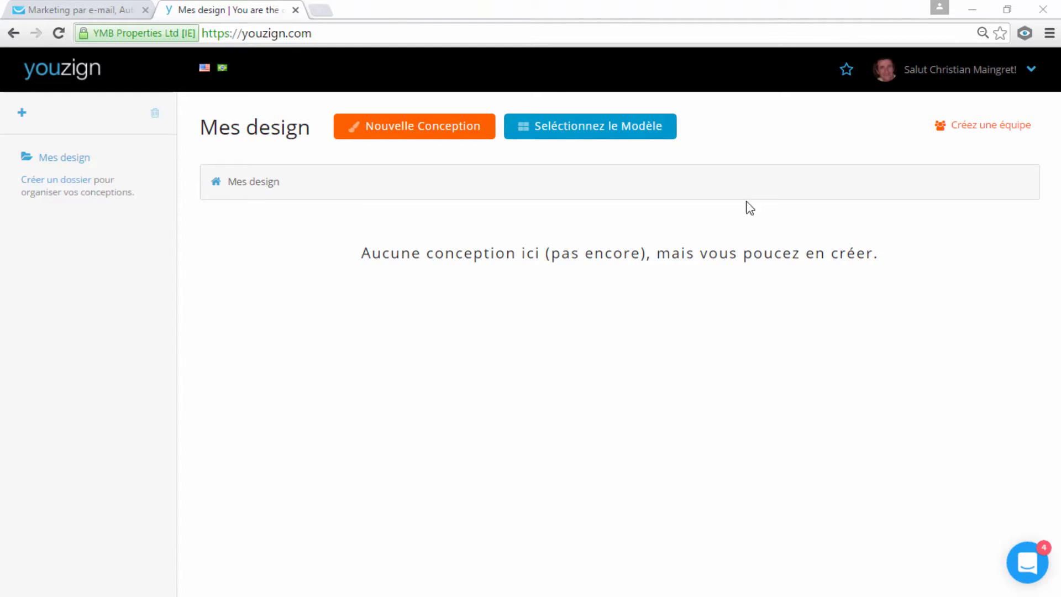
Open the template gallery and list the Product Cover templates sorted by oldest date.
left_click(599, 132)
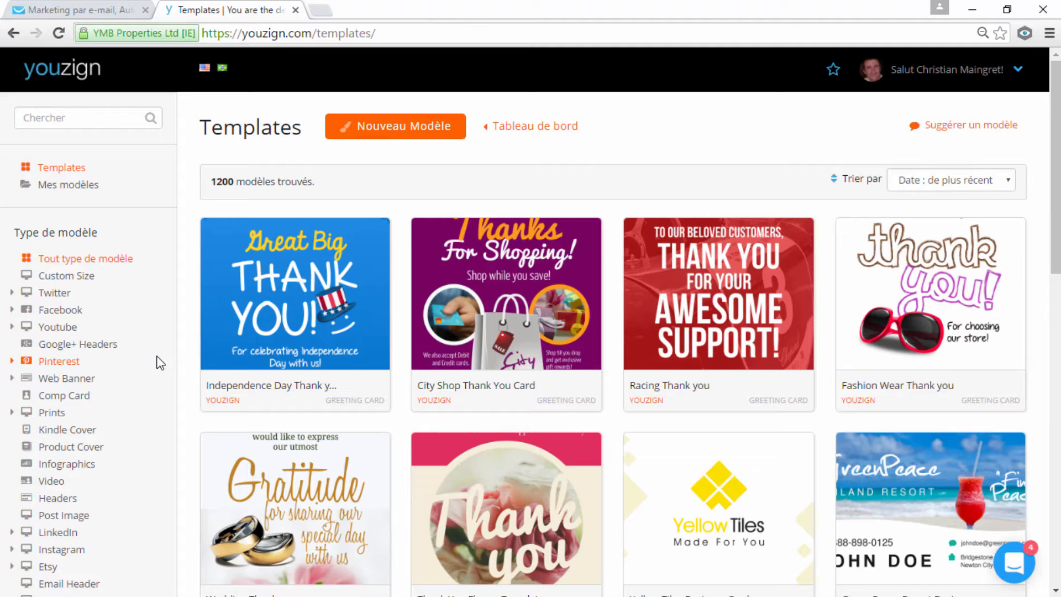
left_click(71, 448)
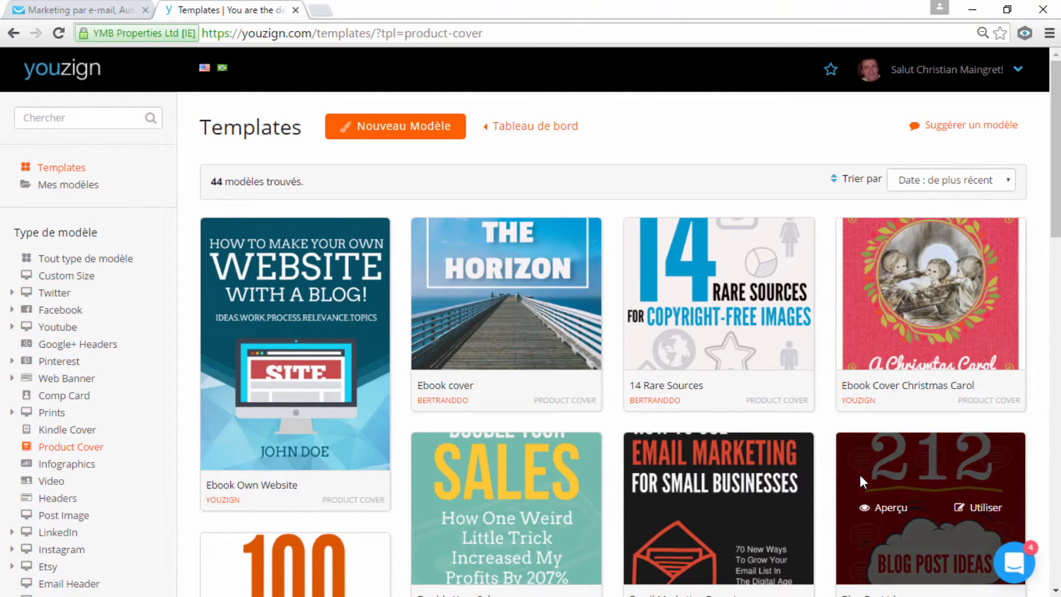
left_click(1009, 184)
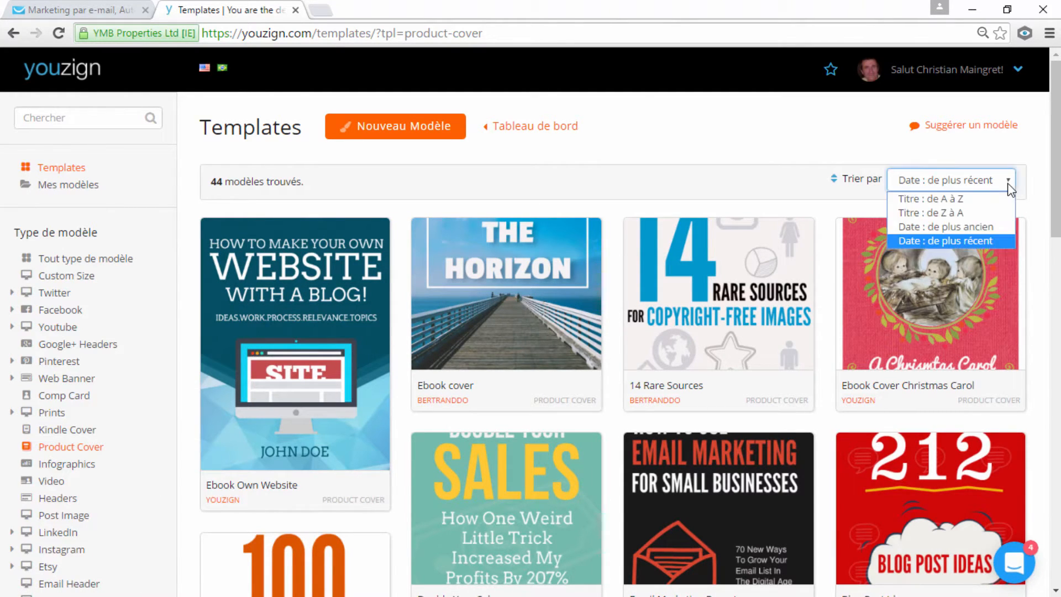
left_click(963, 227)
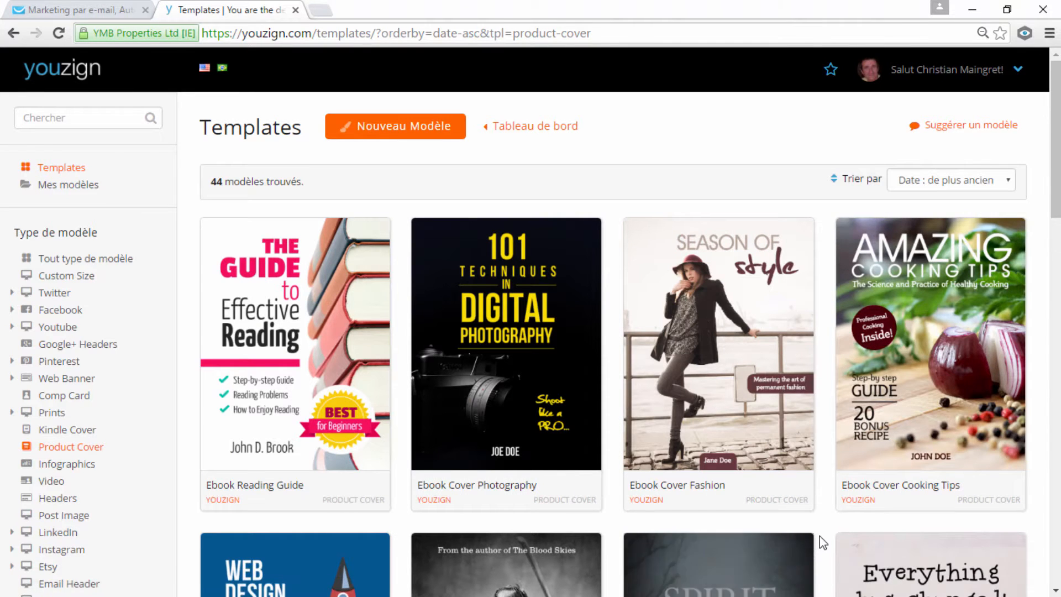
Examine the ebook designs offered among the Product Cover templates.
scroll(832, 531, "down", 3)
scroll(830, 529, "down", 3)
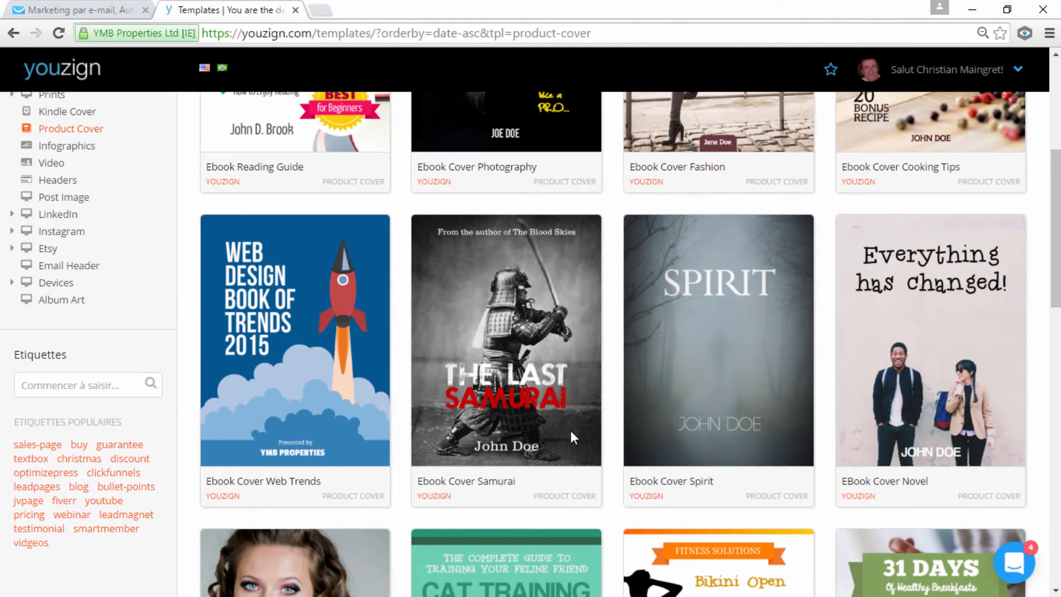
mouse_move(291, 396)
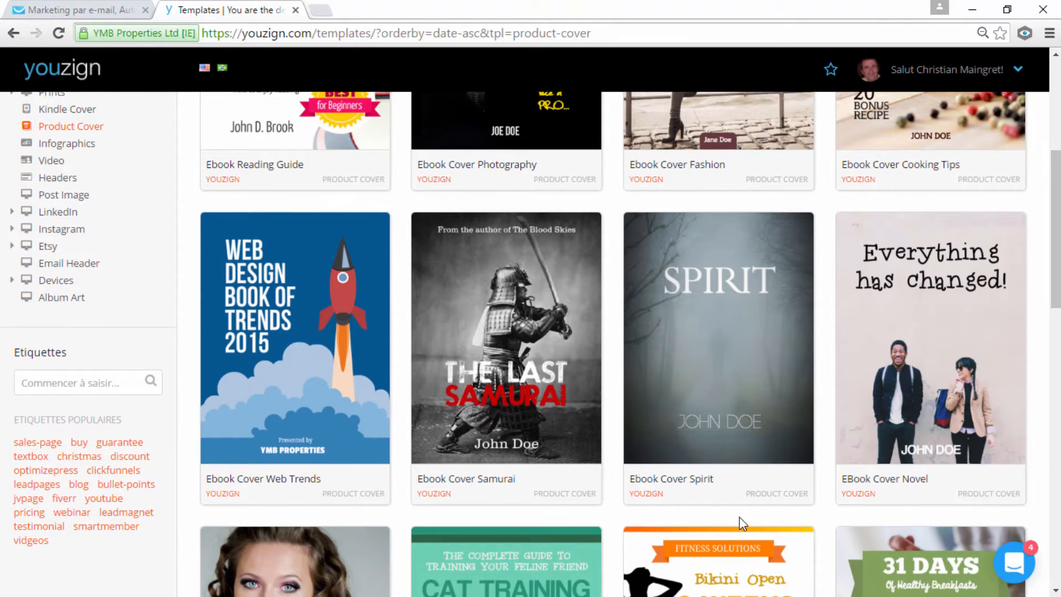
scroll(742, 522, "down", 6)
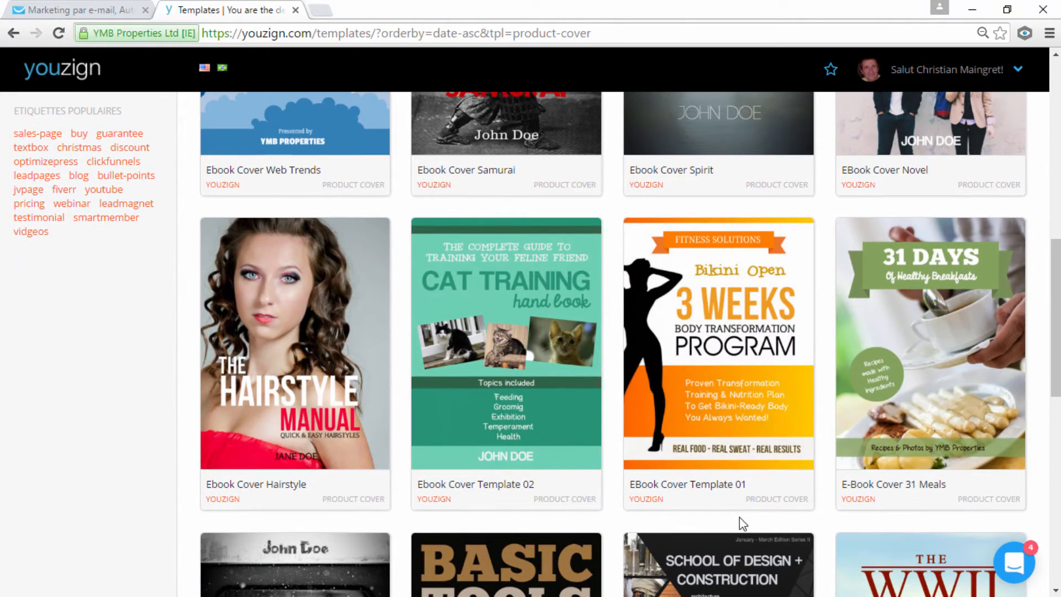
mouse_move(966, 410)
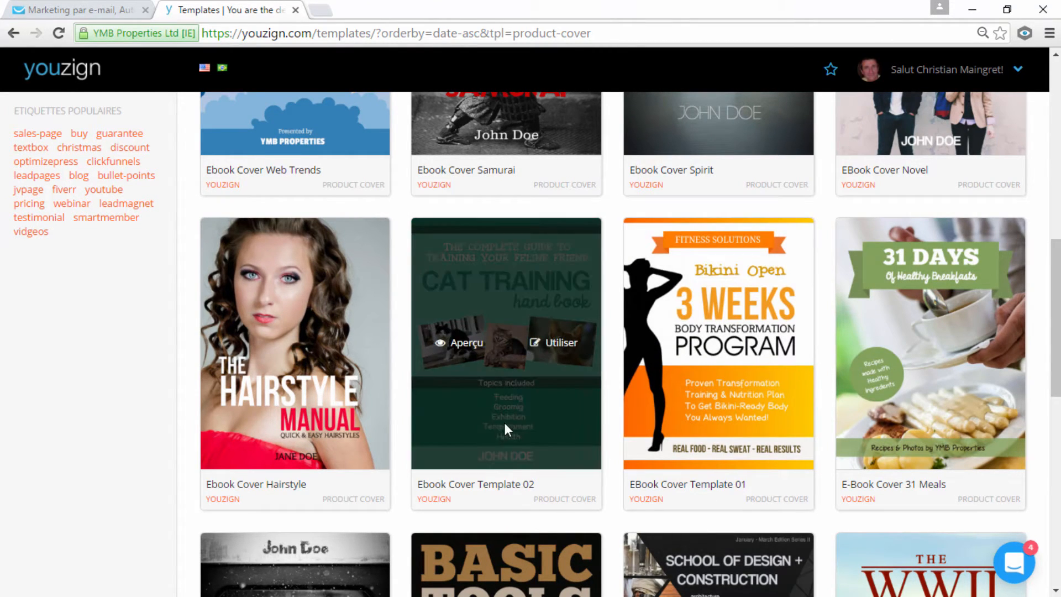
scroll(505, 429, "down", 5)
scroll(541, 483, "down", 2)
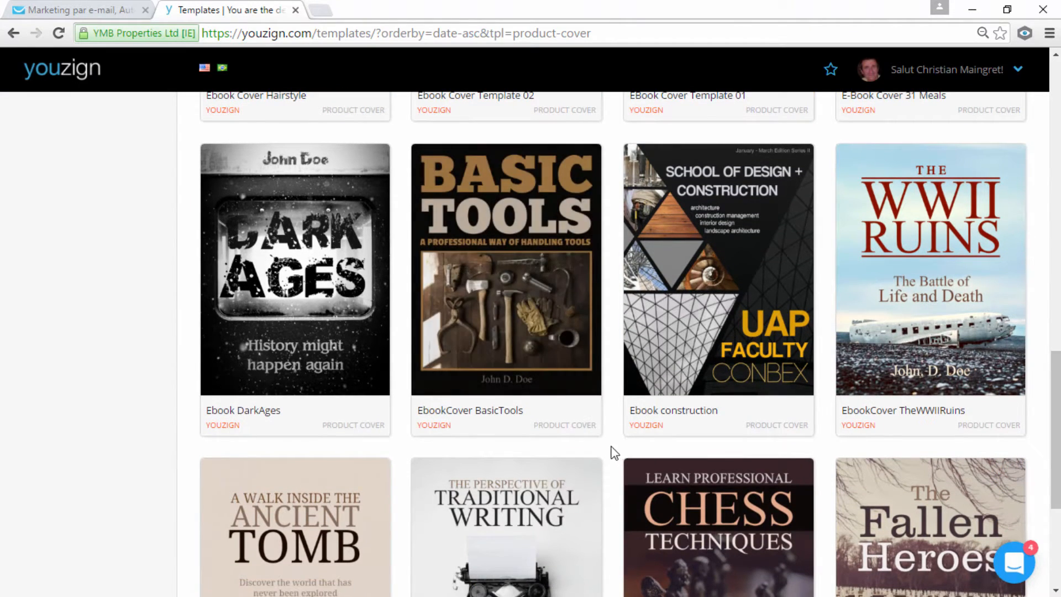
scroll(608, 444, "down", 1)
scroll(609, 450, "down", 2)
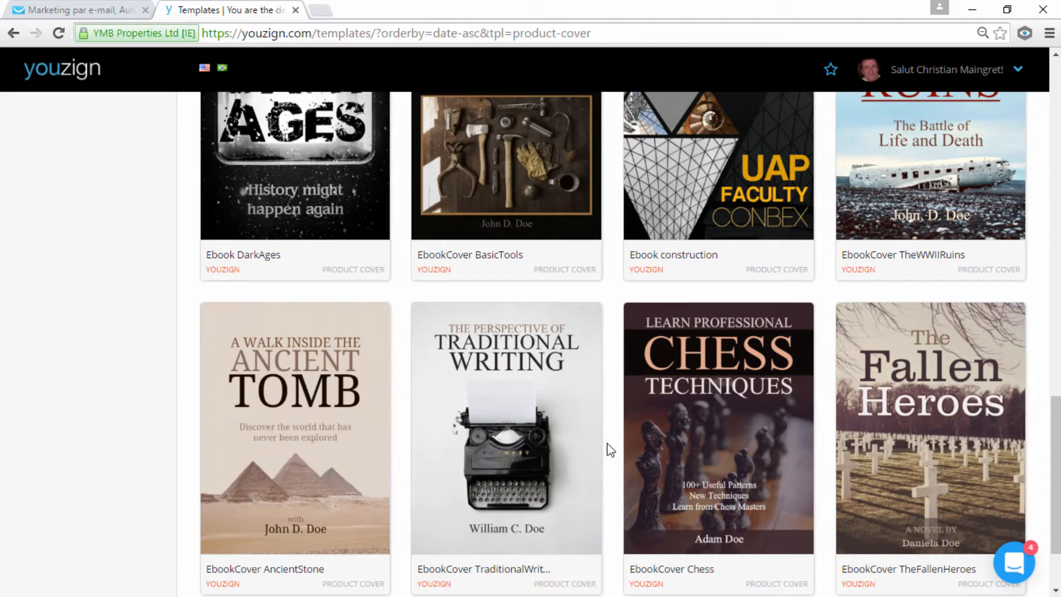
scroll(610, 450, "down", 1)
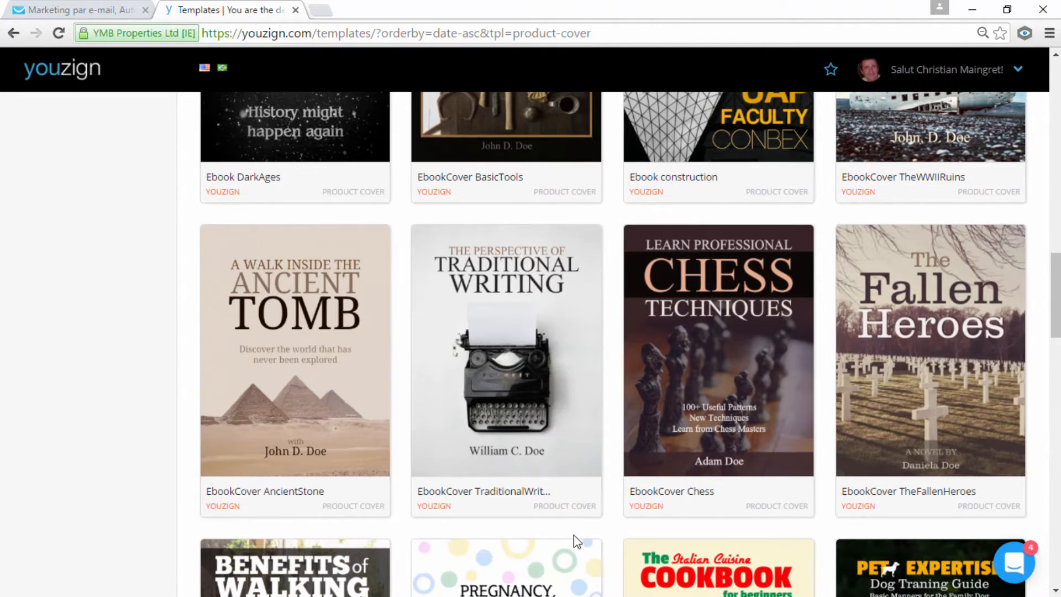
scroll(64, 418, "down", 4)
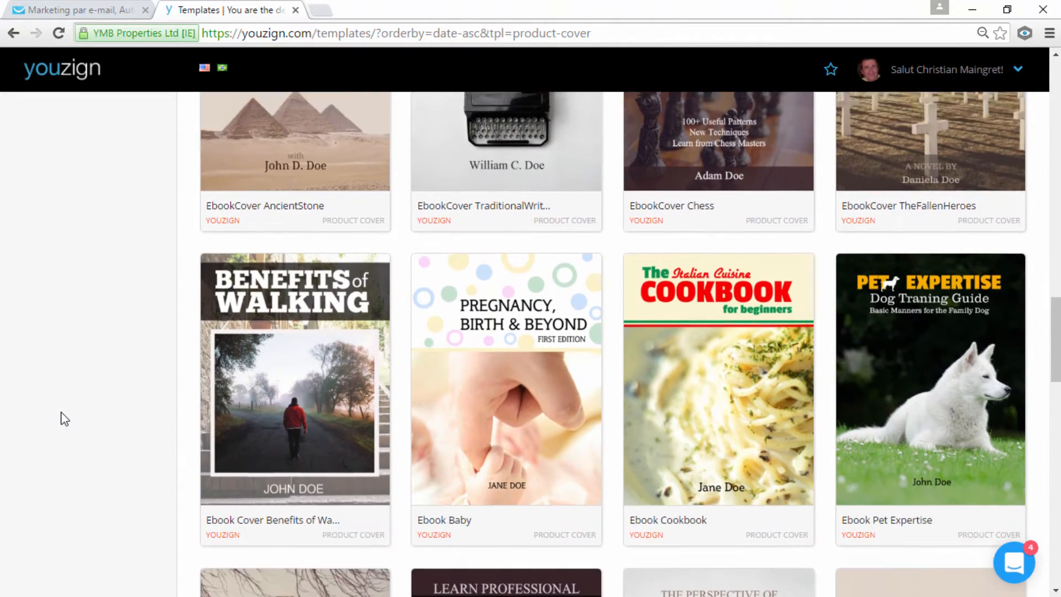
scroll(64, 415, "down", 4)
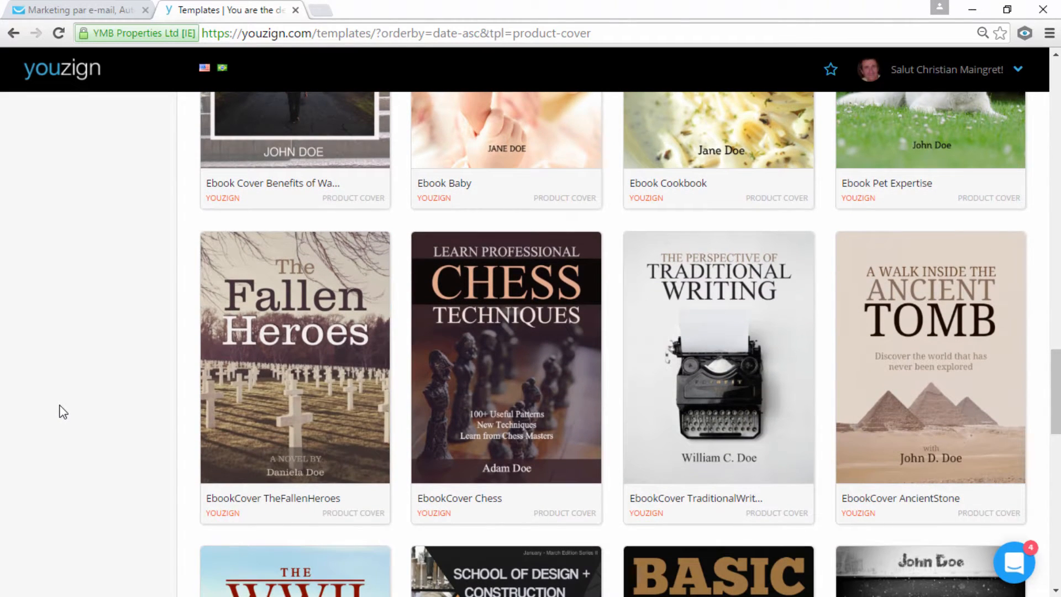
scroll(63, 412, "down", 3)
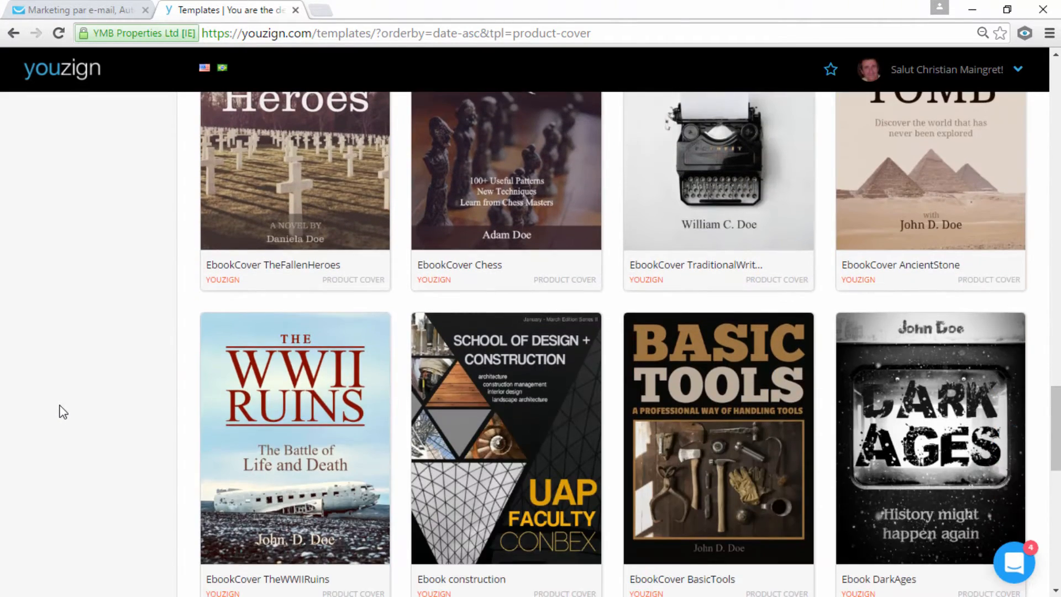
Try to filter the Product Cover templates by the tag "video".
scroll(64, 412, "up", 12)
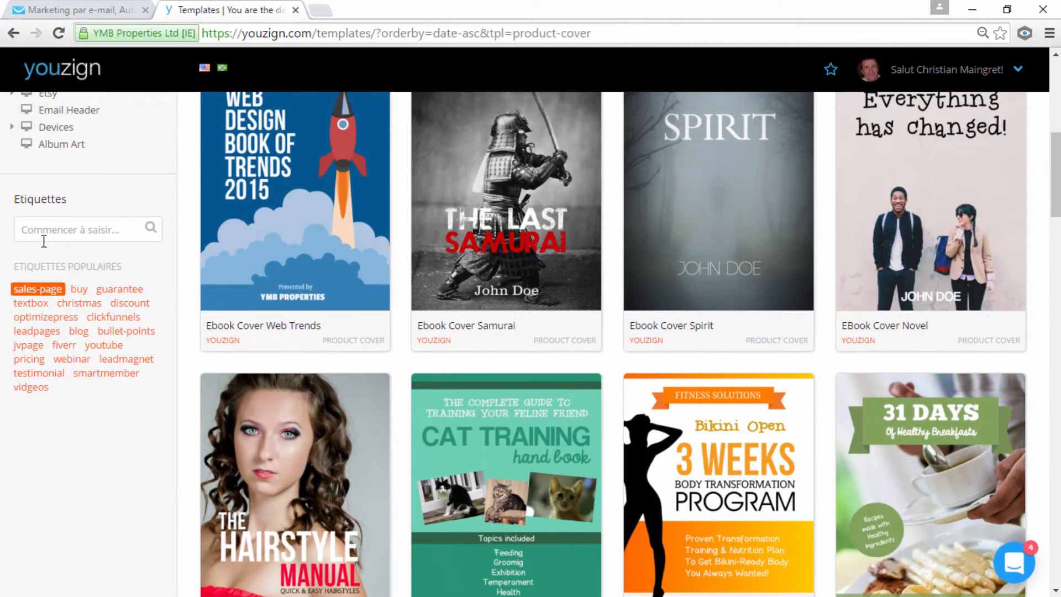
left_click(44, 241)
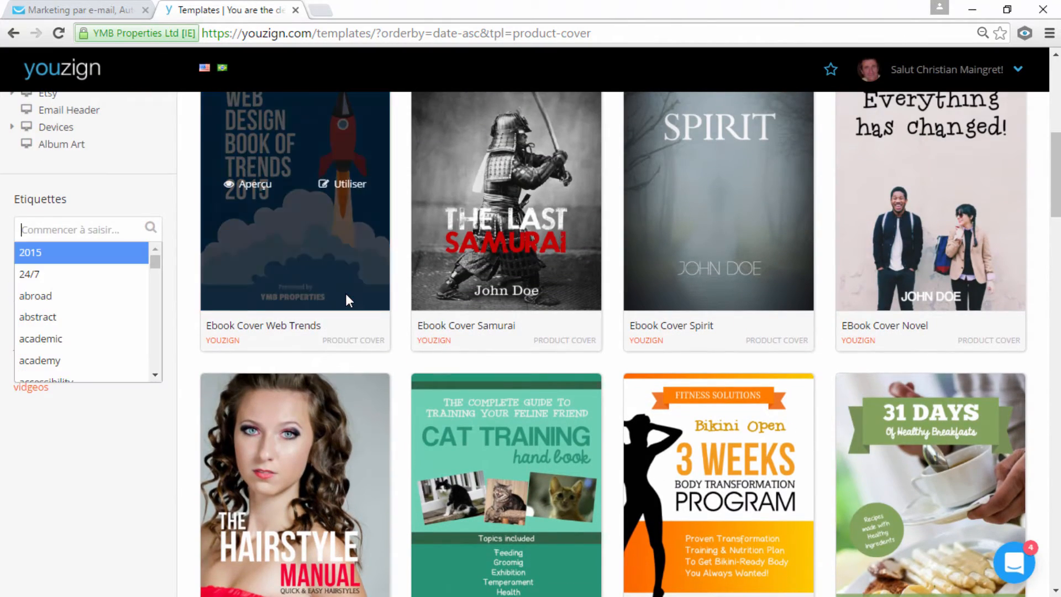
type("video")
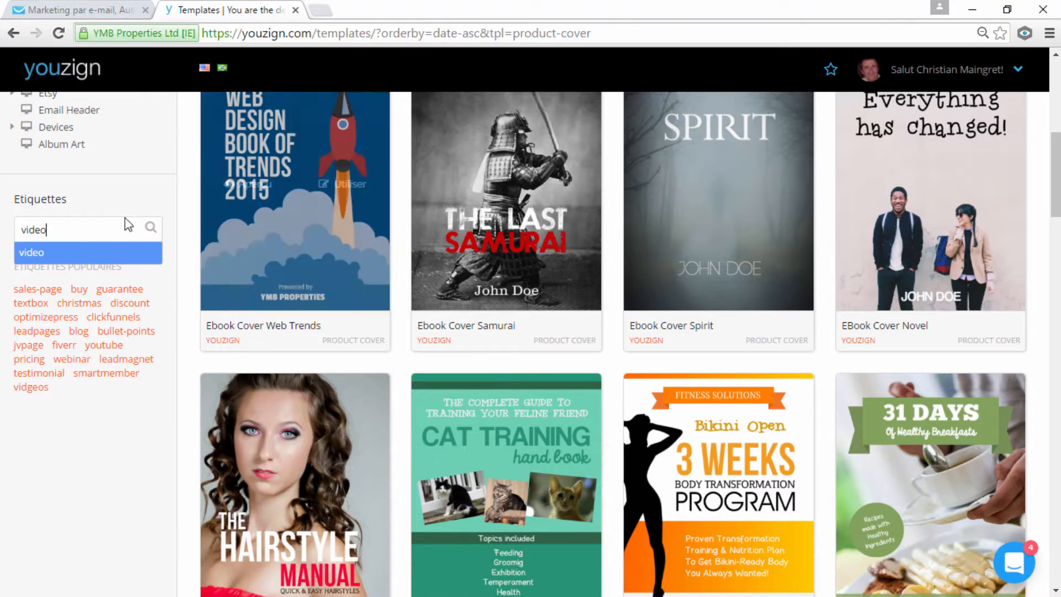
left_click(152, 252)
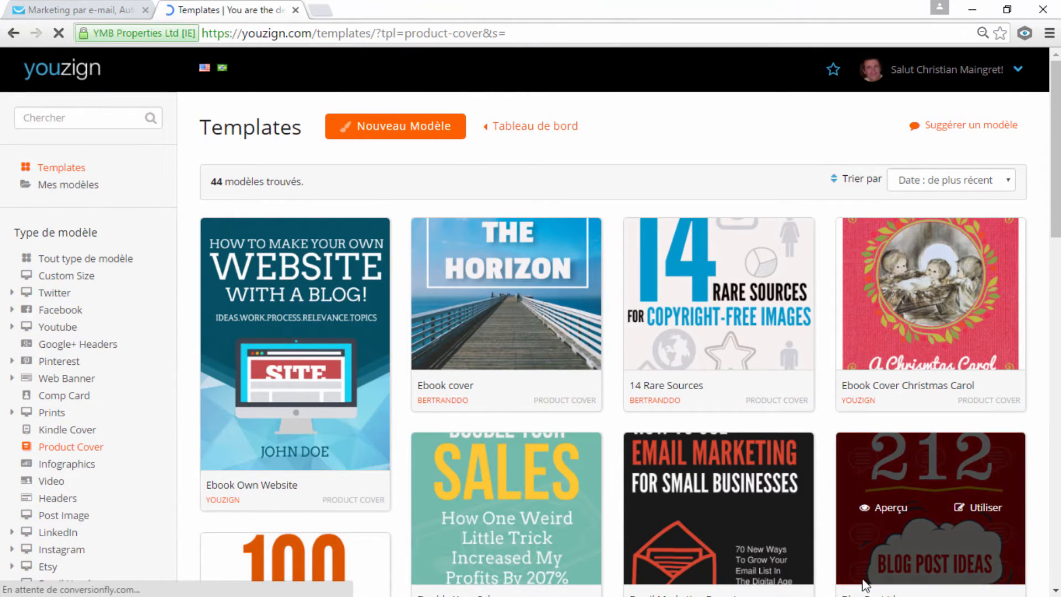
Search for templates tagged "coach" and restrict them to the Product Cover type.
scroll(840, 573, "down", 3)
scroll(840, 574, "down", 6)
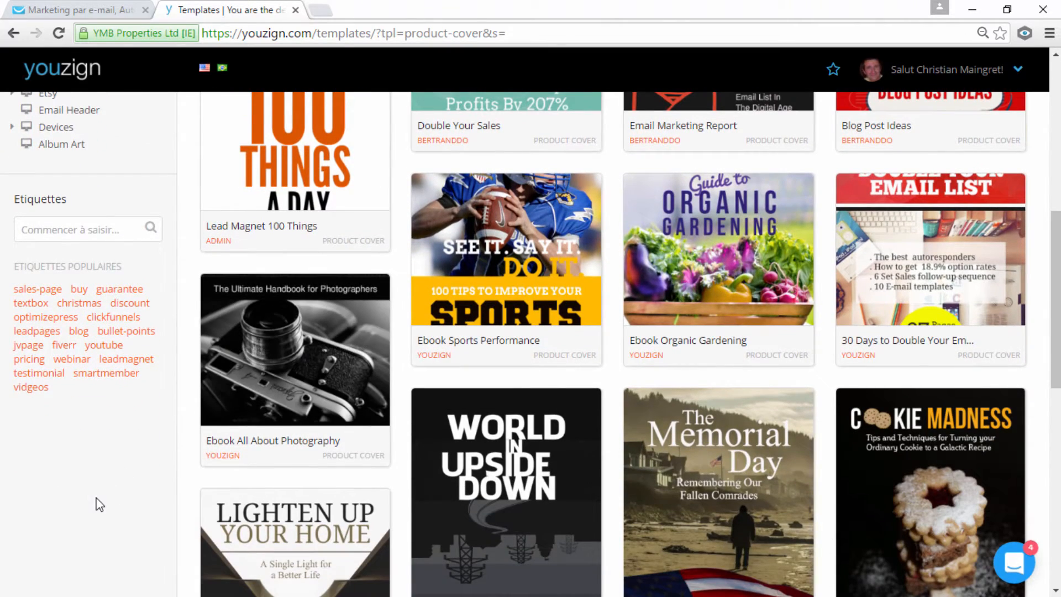
scroll(95, 500, "down", 3)
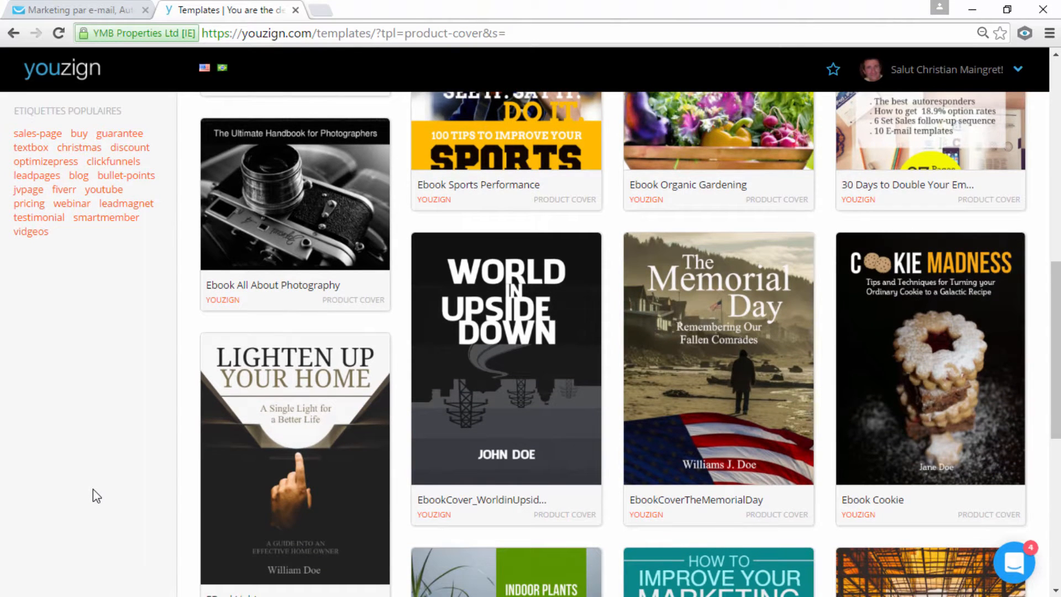
scroll(109, 490, "down", 5)
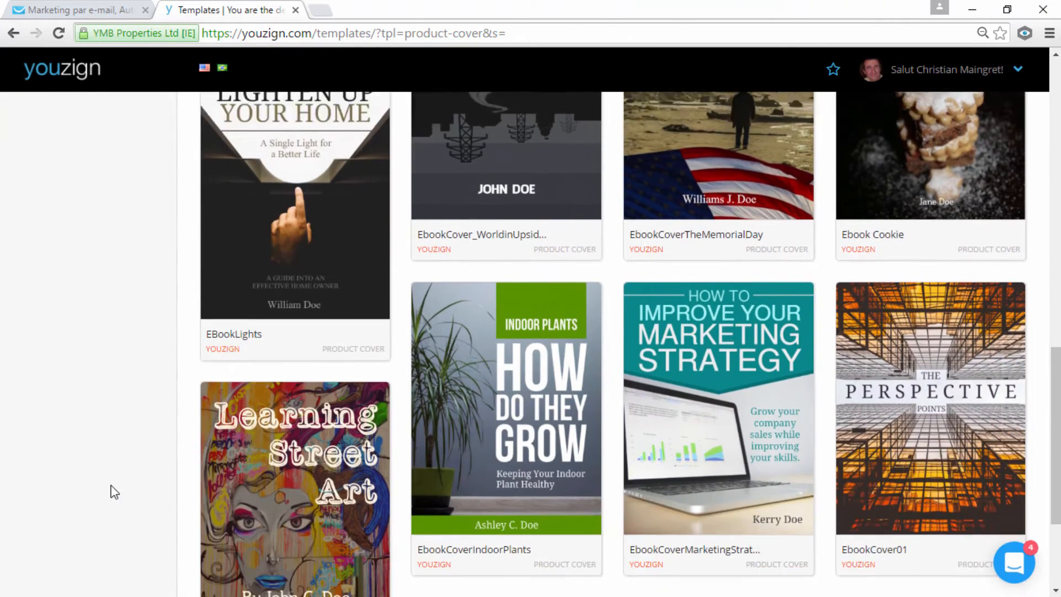
scroll(114, 491, "down", 3)
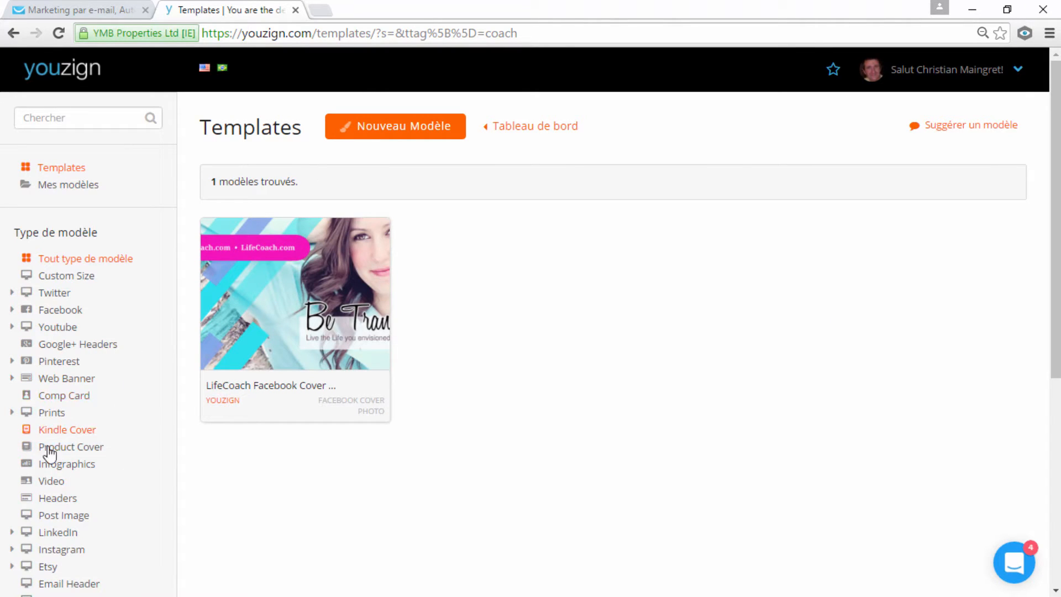
left_click(71, 446)
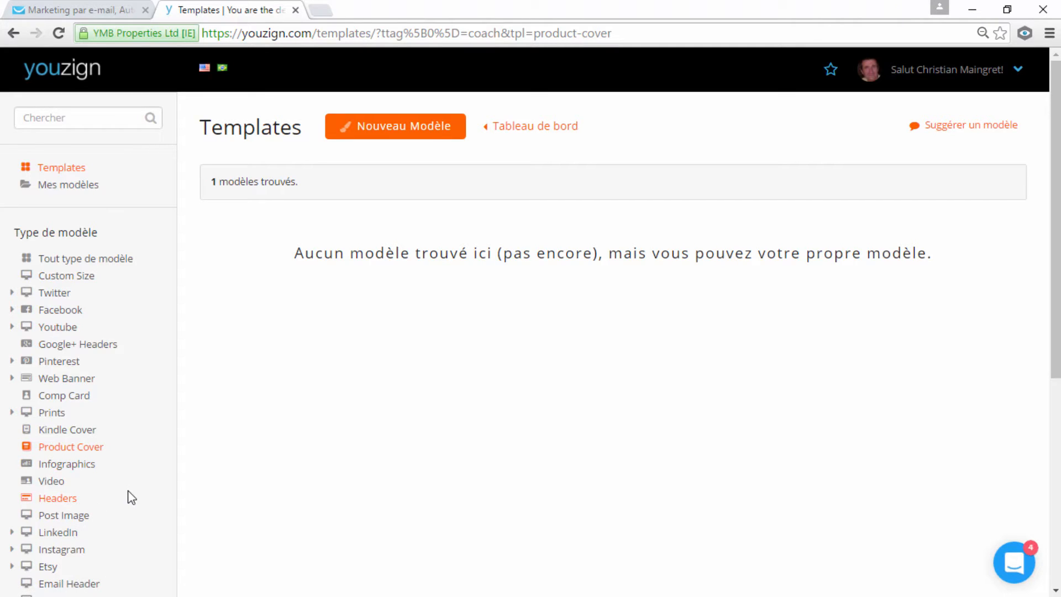
Translate the template page into French.
right_click(117, 406)
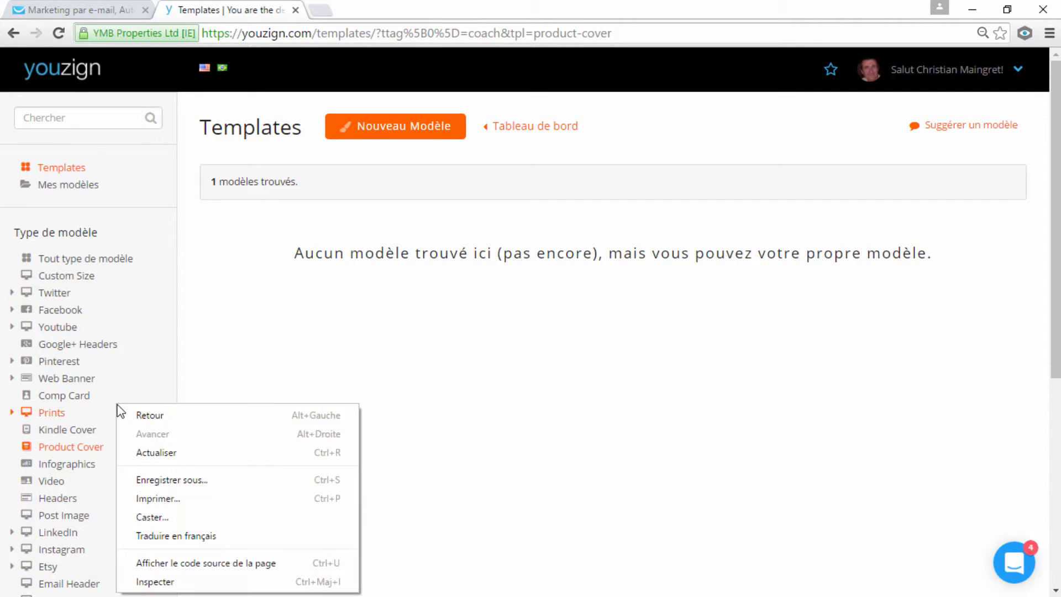
left_click(158, 534)
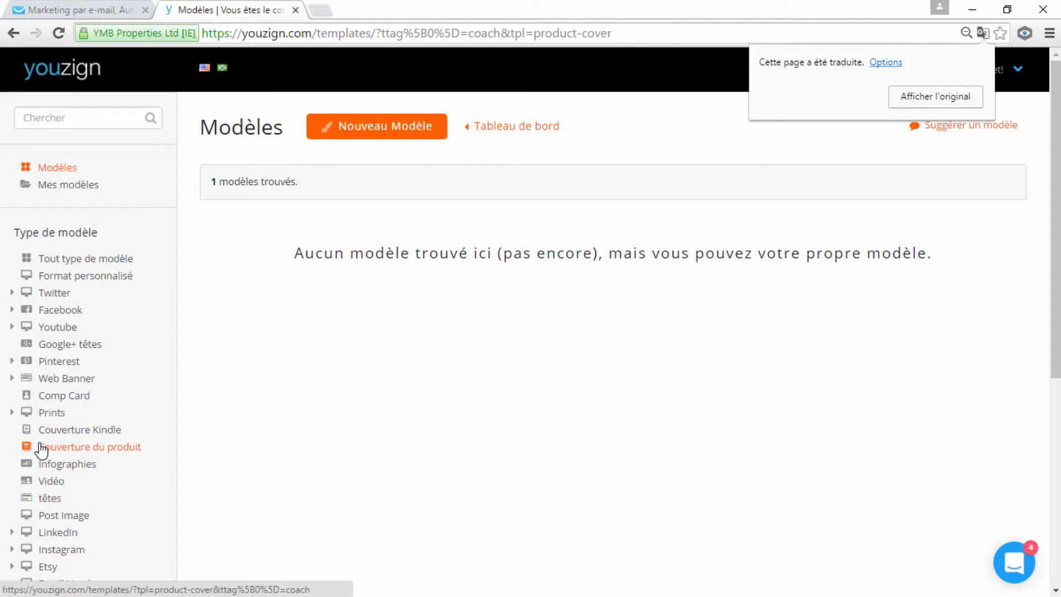
Show the Business Card templates from the Prints category.
scroll(124, 483, "down", 2)
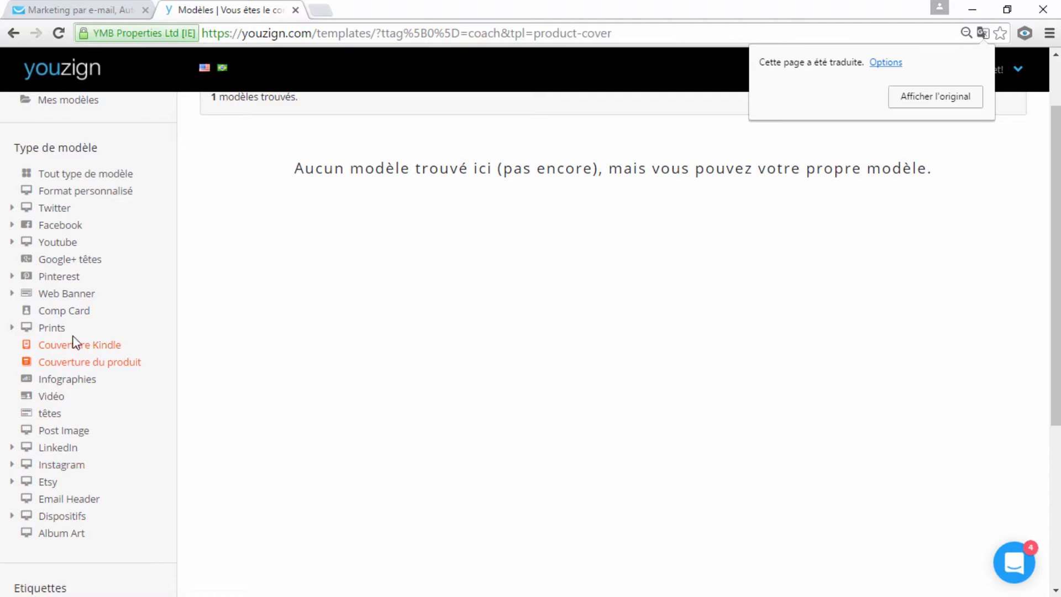
left_click(56, 333)
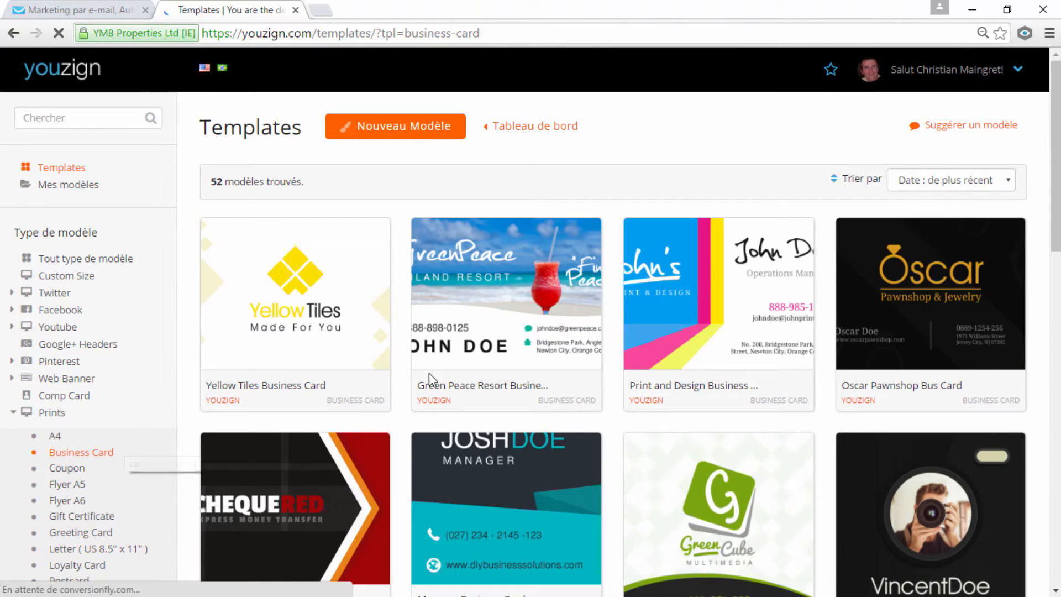
Preview the CEO iPhone Style business card template, then close the preview.
scroll(821, 400, "down", 2)
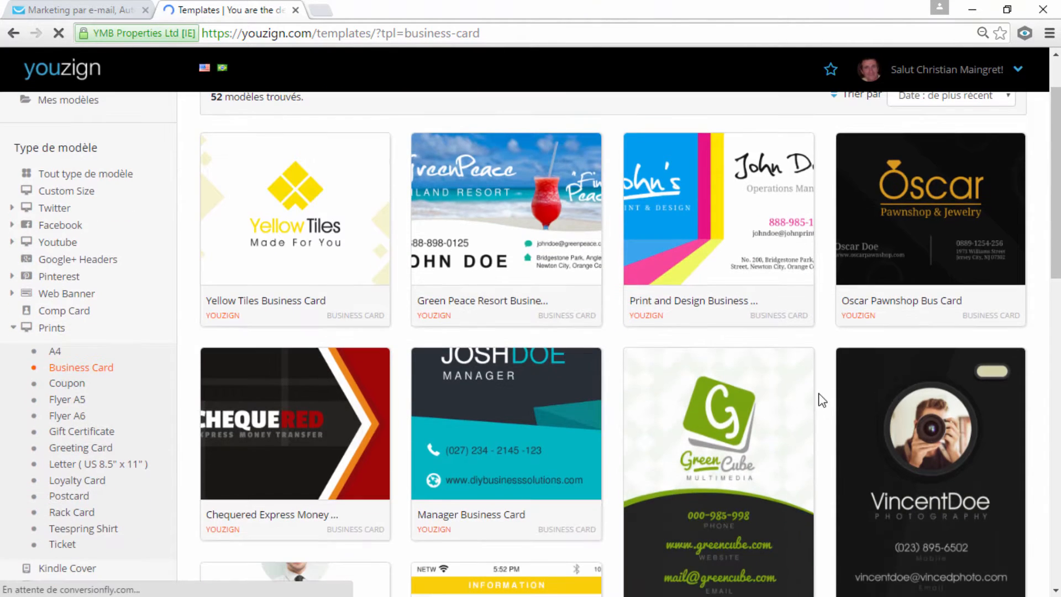
scroll(347, 455, "down", 5)
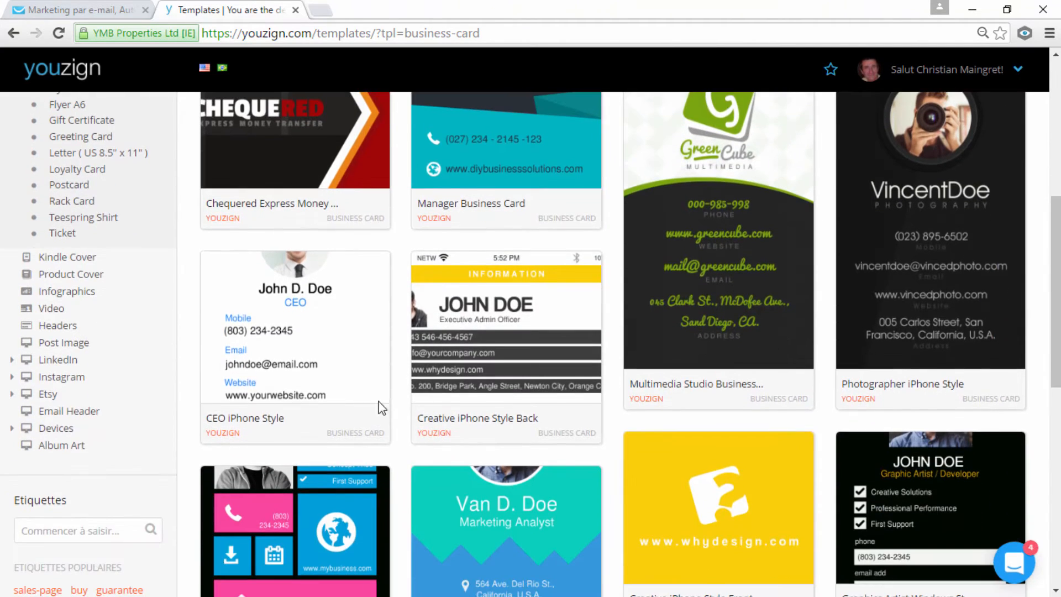
mouse_move(307, 312)
left_click(258, 328)
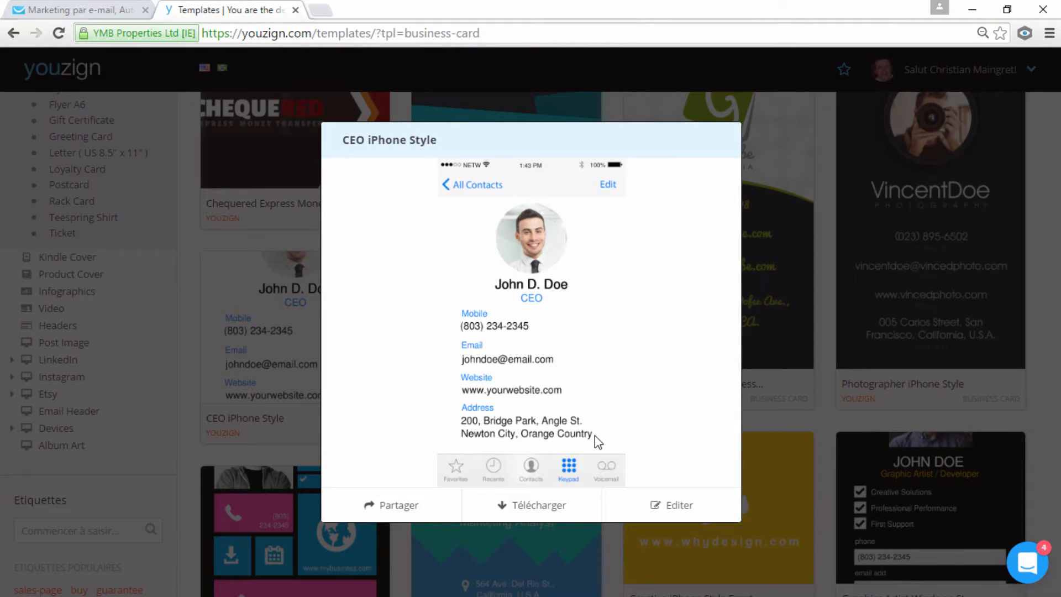
left_click(260, 449)
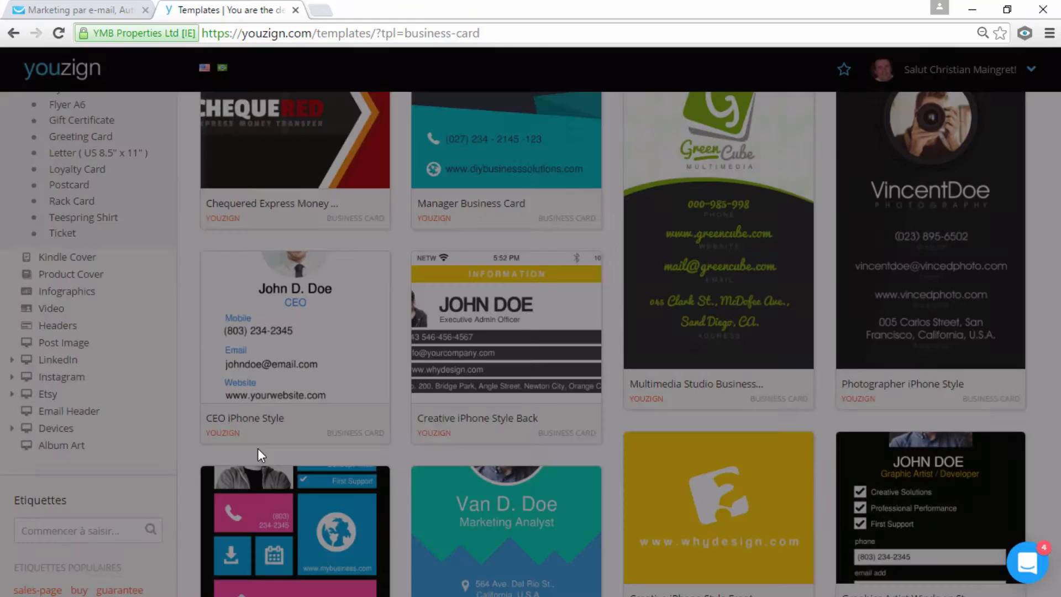
Preview the Designer Windows Style business card template and close it again.
scroll(254, 437, "down", 3)
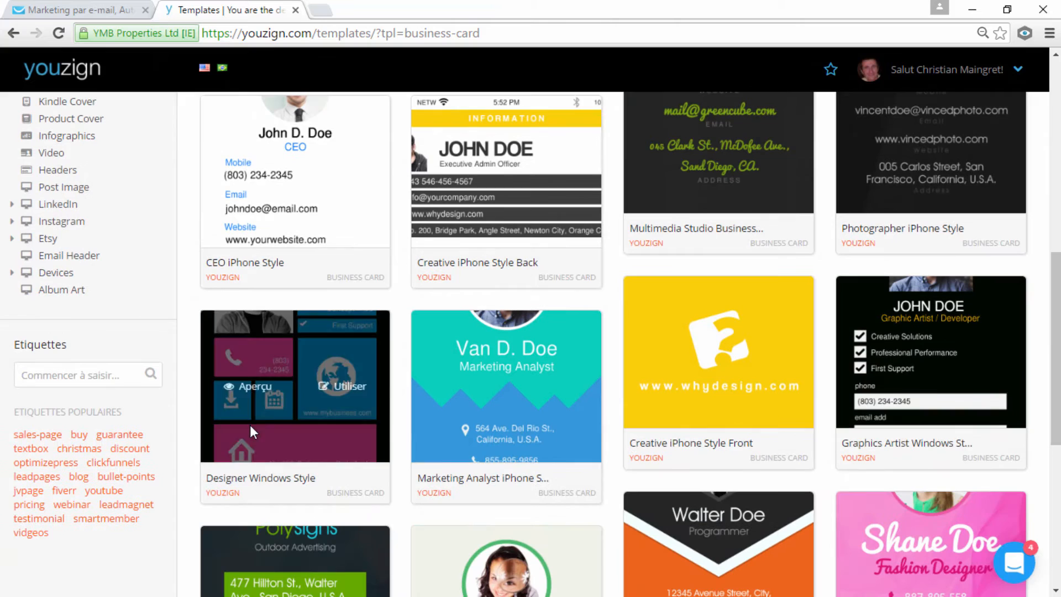
left_click(256, 389)
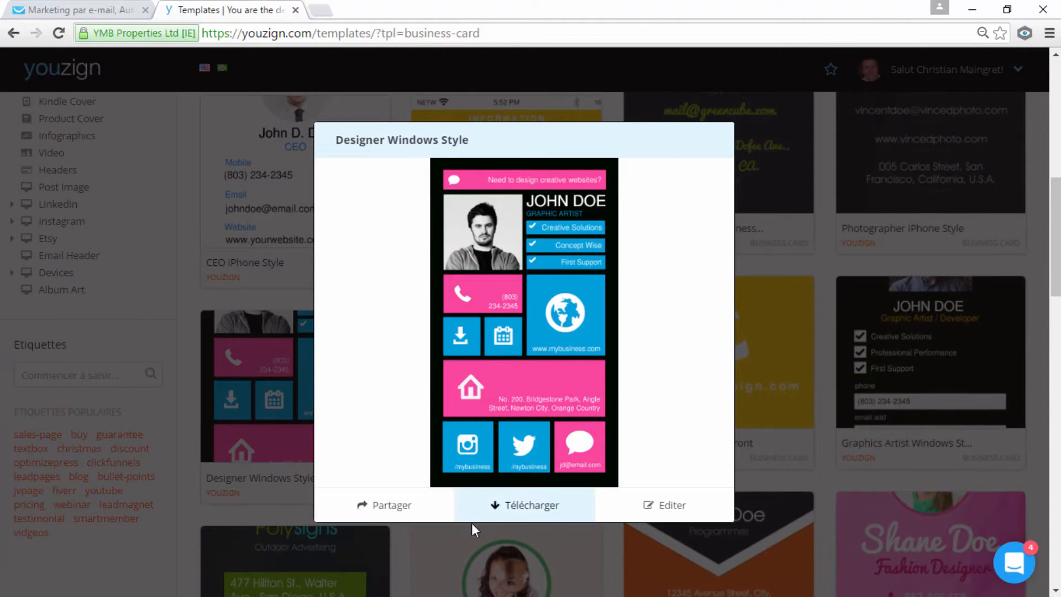
left_click(202, 294)
Preview the Oscar Pawnshop Bus Card template.
scroll(297, 378, "down", 3)
scroll(297, 377, "up", 13)
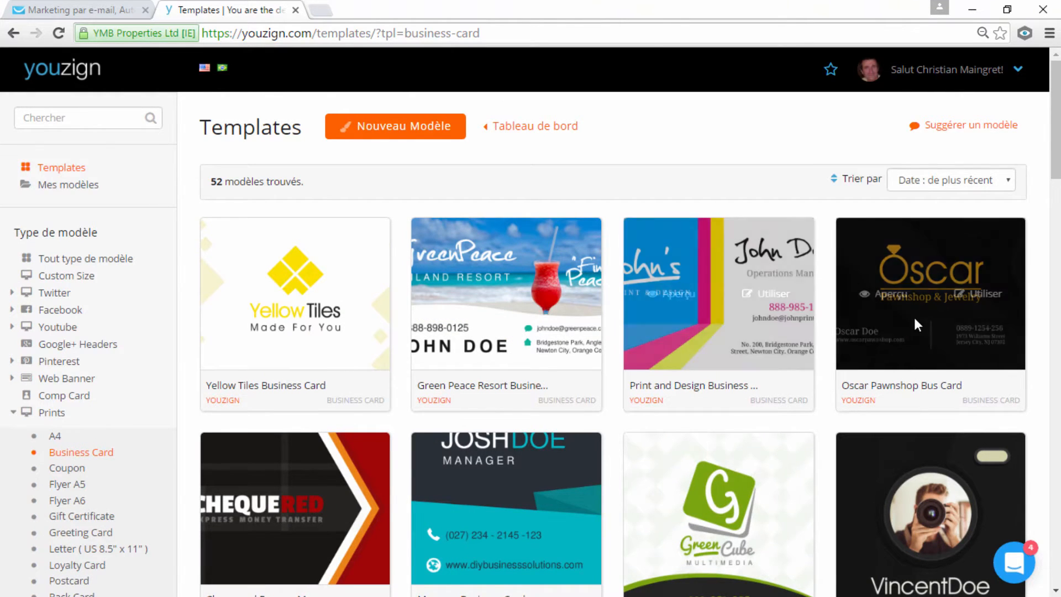
left_click(876, 297)
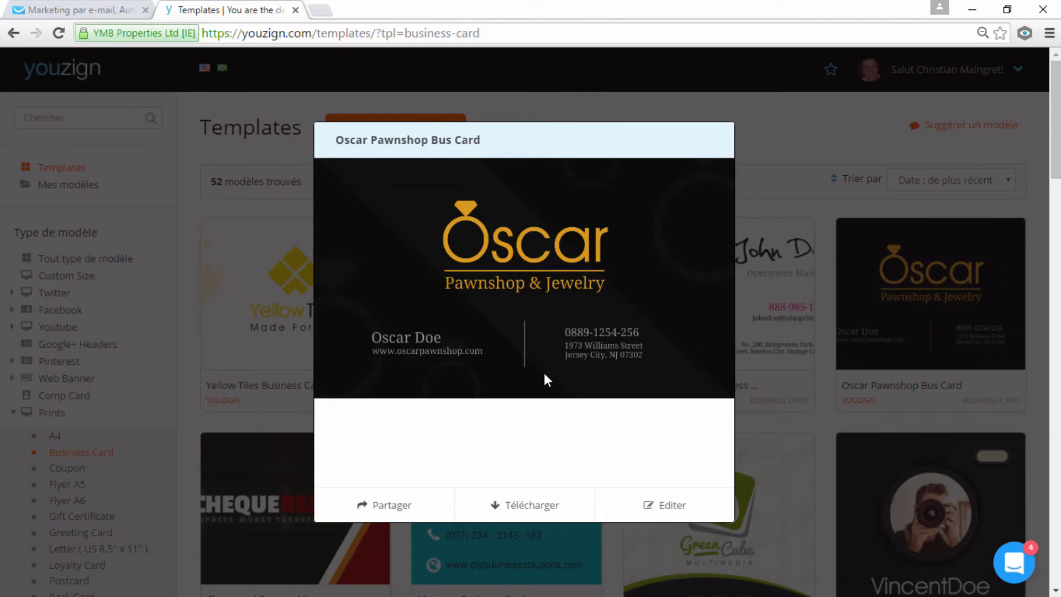
Open the Oscar Pawnshop Bus Card template for editing and save it under the title "Carte de visite".
left_click(676, 505)
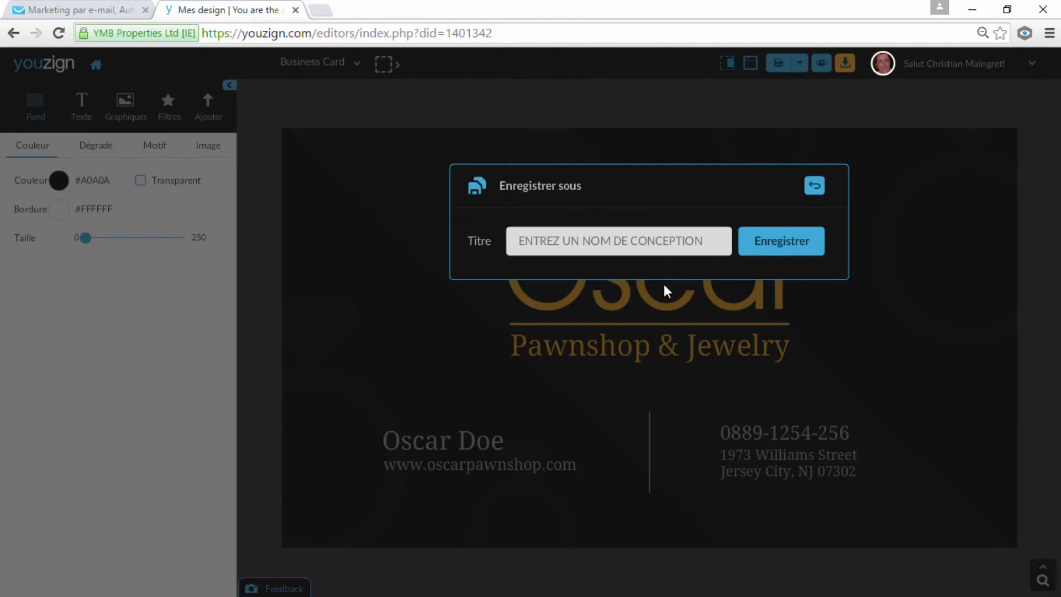
left_click(658, 240)
type("Carte de visite")
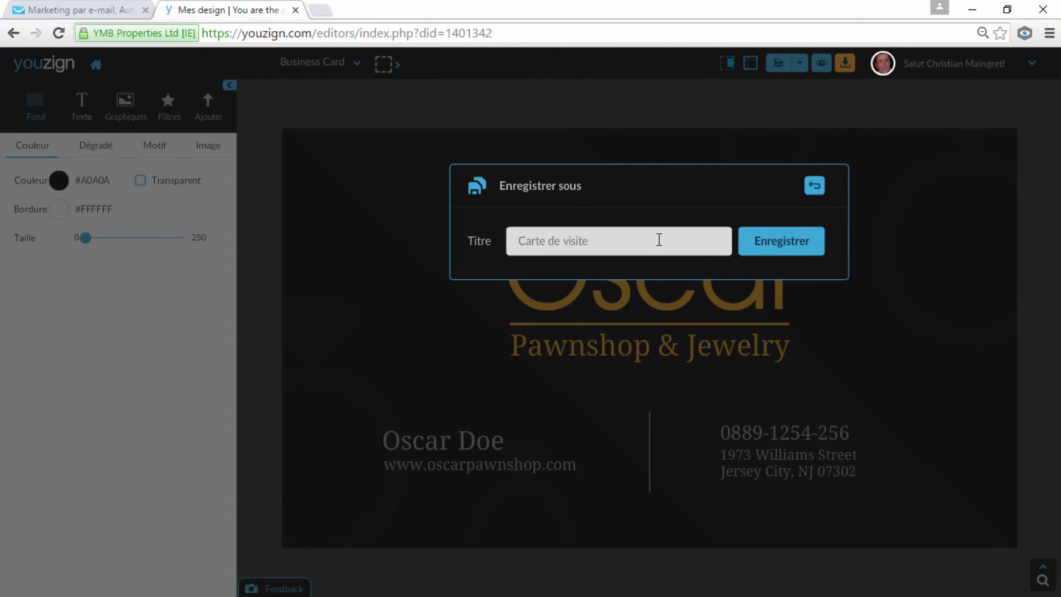
left_click(762, 243)
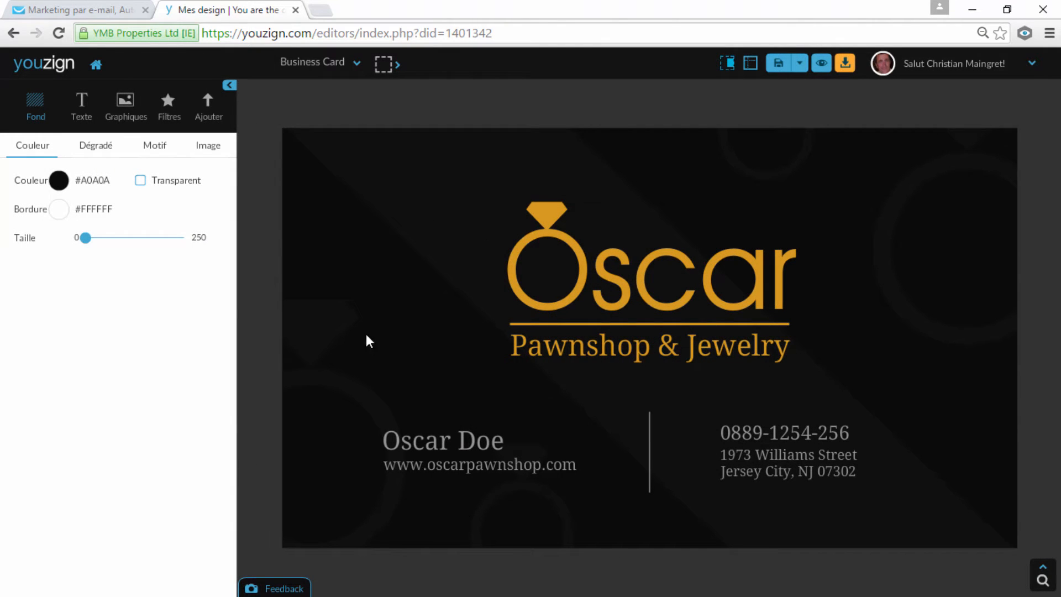
Move the "Oscar" title straight up, away from the horizontal line and the "Pawnshop & Jewelry" tagline.
left_click(583, 274)
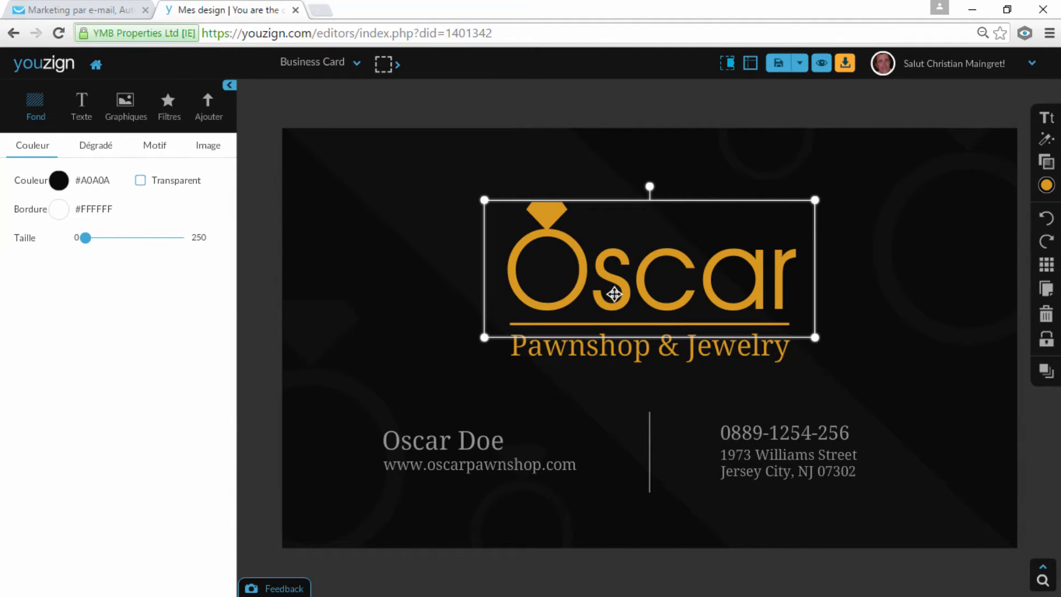
left_click_drag(660, 289, 661, 234)
left_click(664, 324)
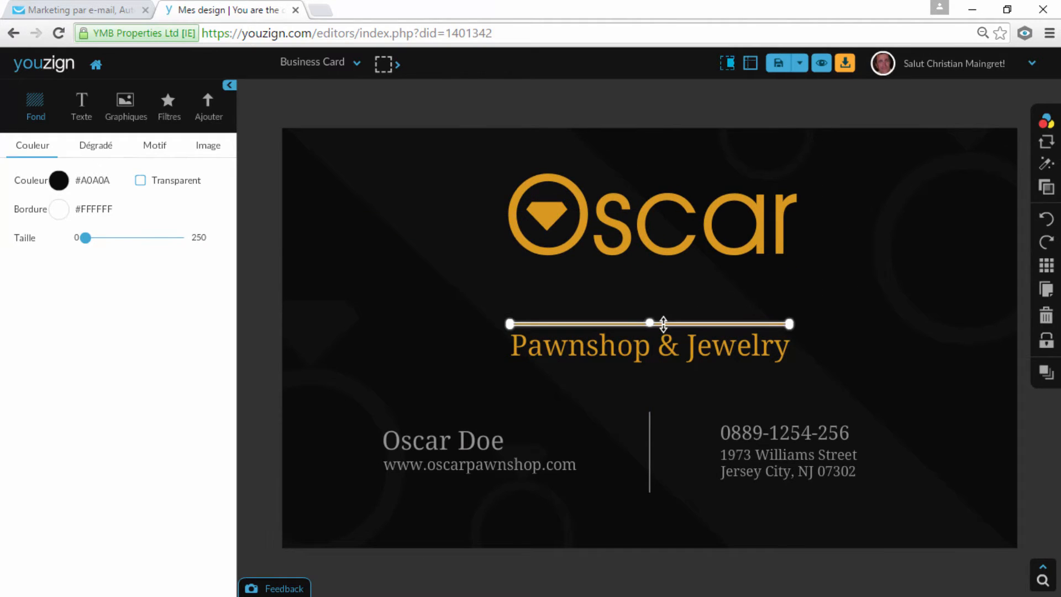
left_click(621, 349)
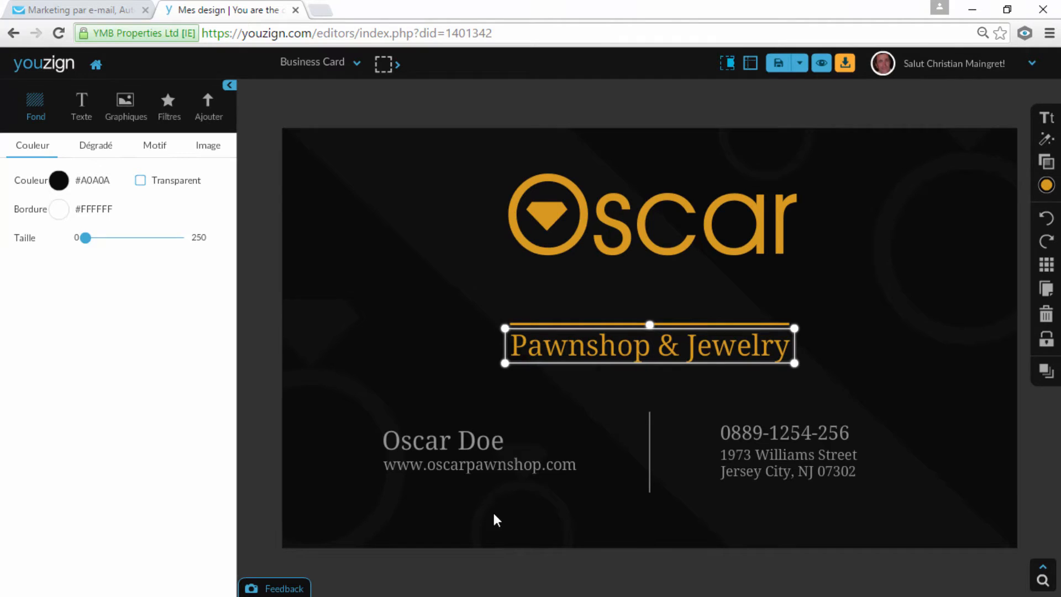
Shift the diagonal background band slightly to the left on the business card.
left_click(475, 463)
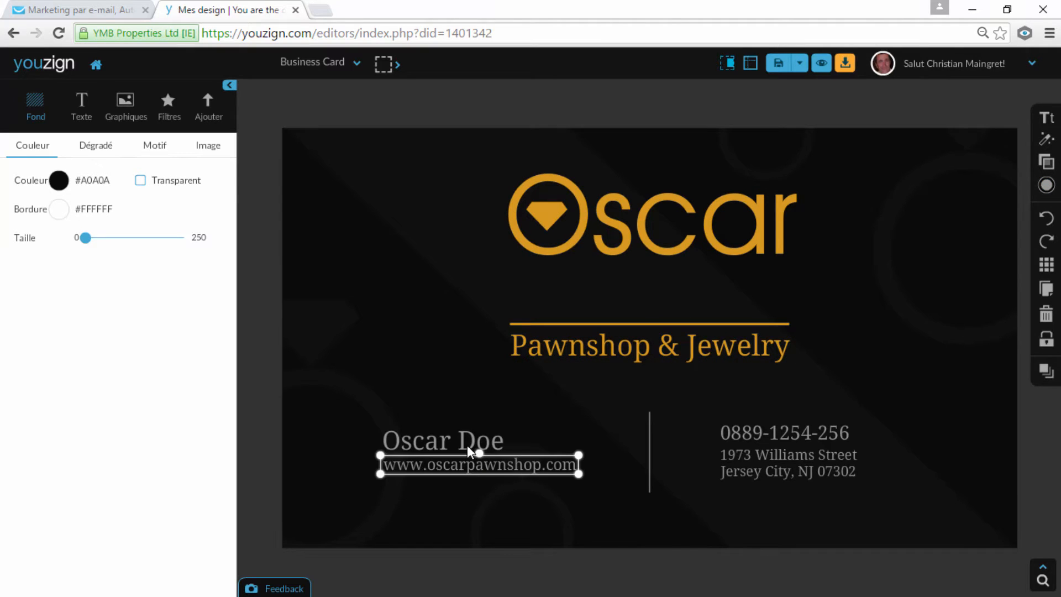
left_click(466, 445)
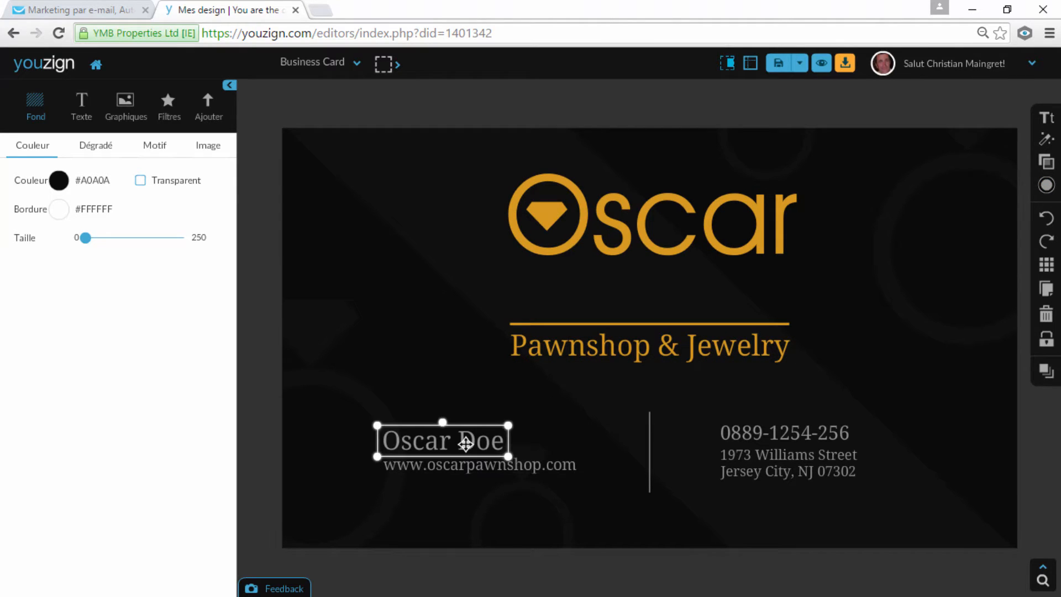
left_click(649, 455)
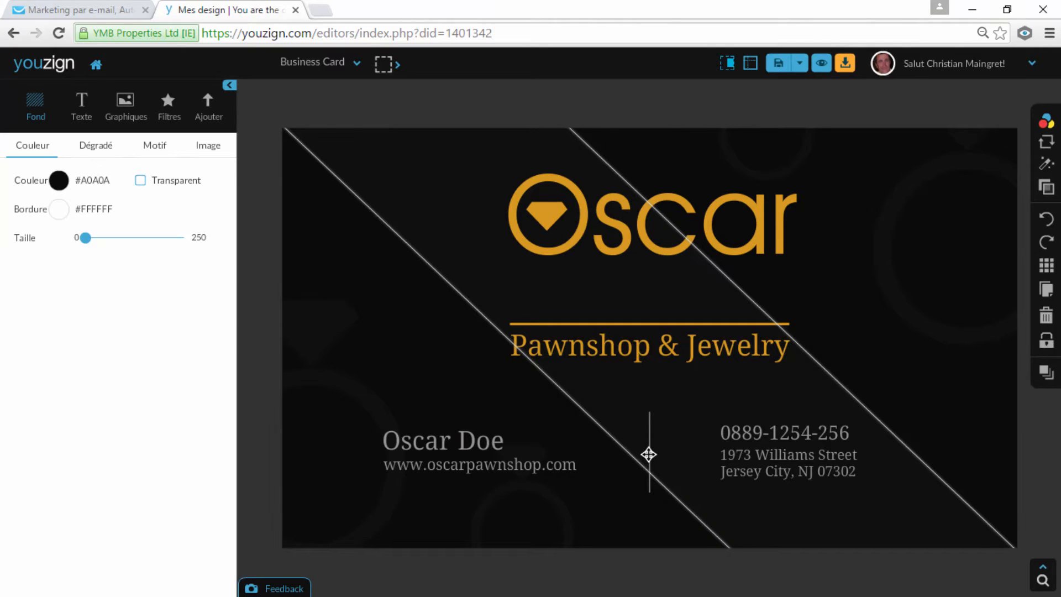
left_click_drag(755, 403, 724, 402)
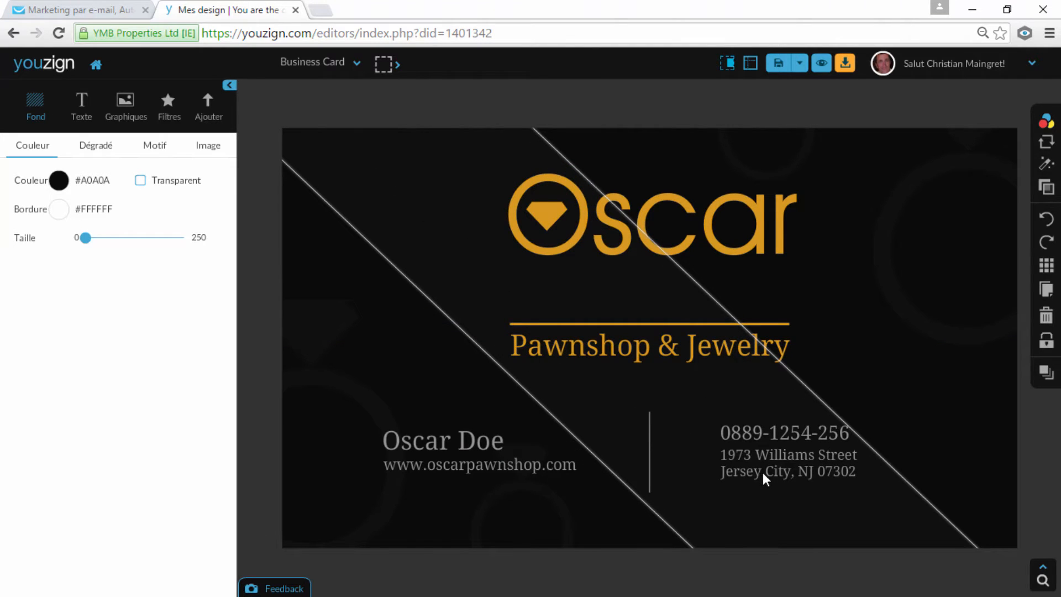
Select the card's separator and contact text blocks in turn, and move the "Oscar" title back down onto the horizontal line.
left_click(462, 465)
left_click(649, 460)
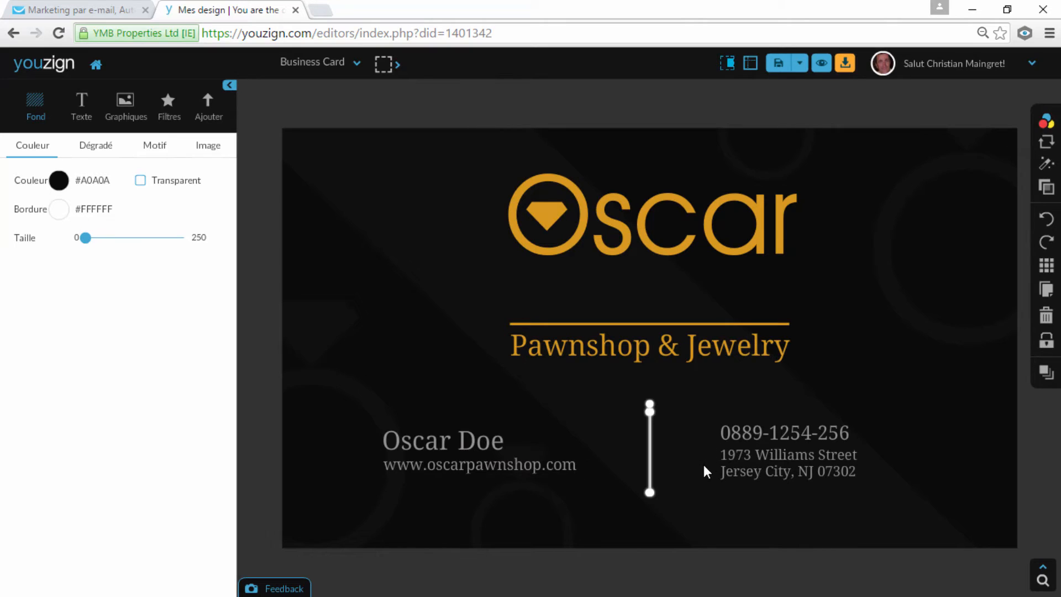
left_click(764, 438)
left_click(764, 461)
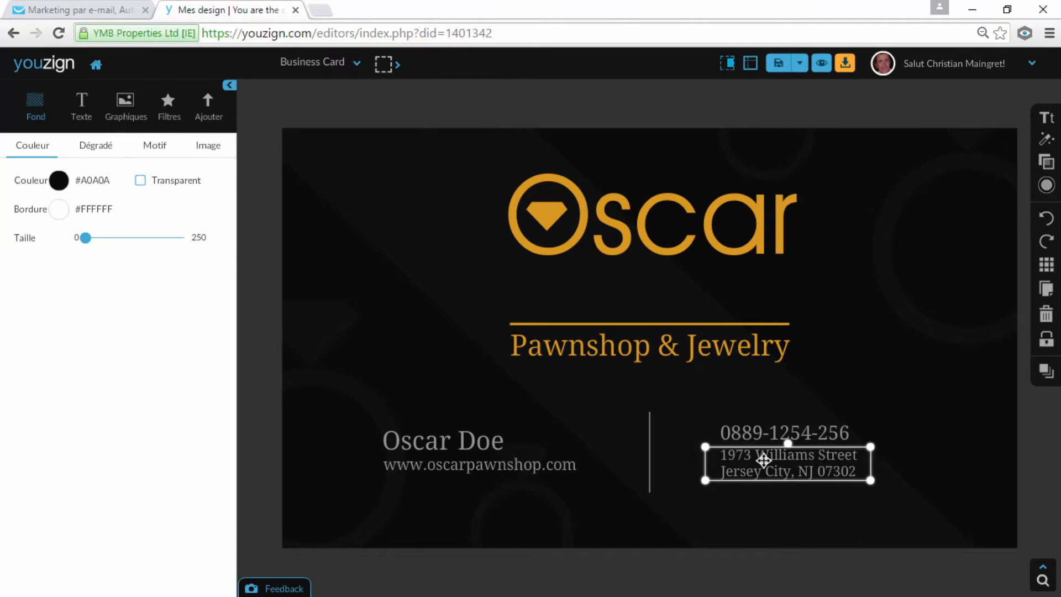
left_click(697, 226)
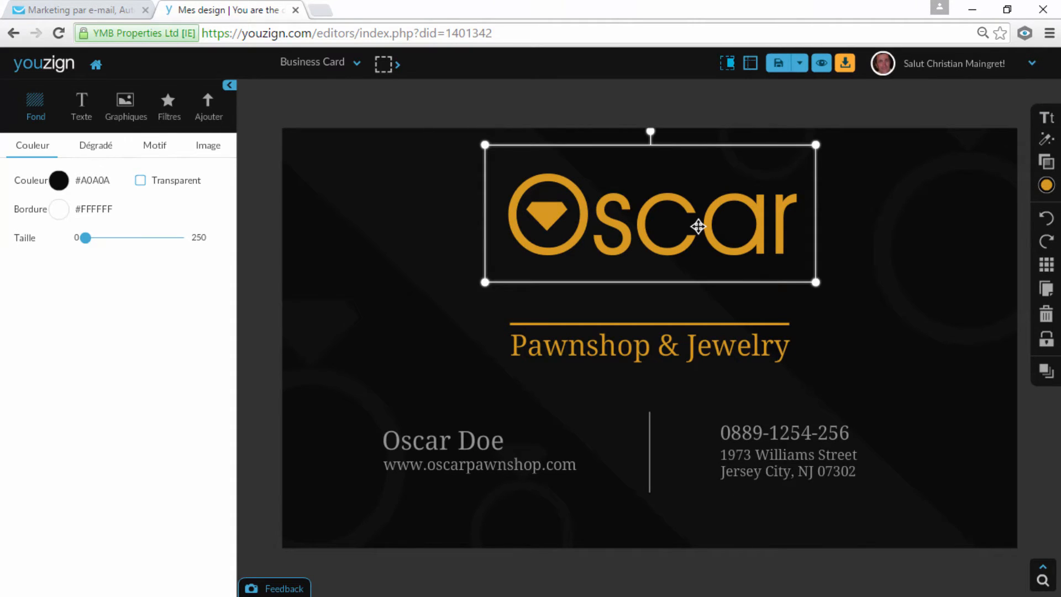
left_click(682, 323)
left_click(668, 229)
left_click_drag(658, 170, 660, 226)
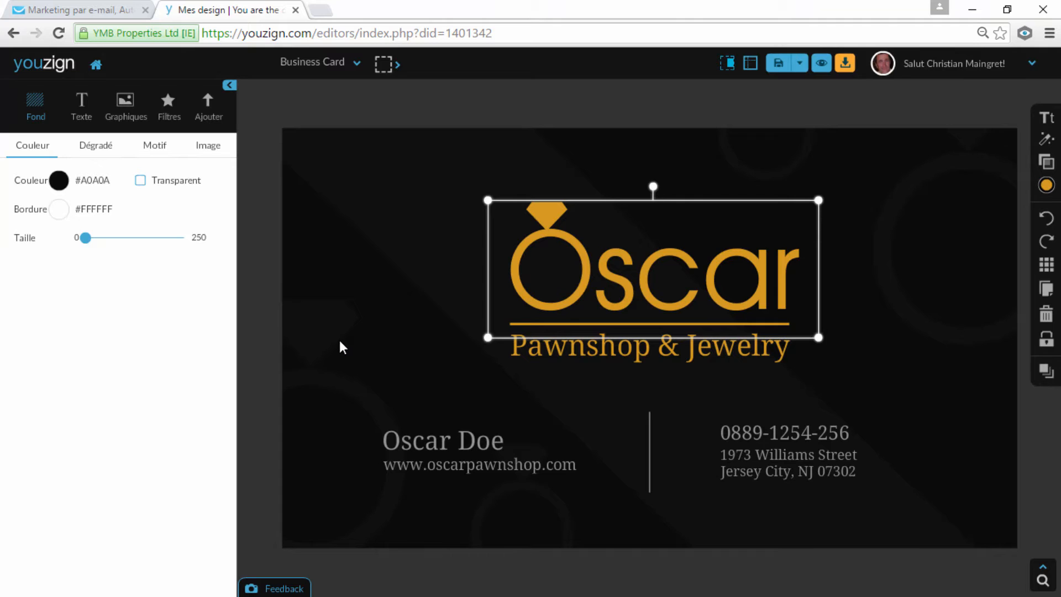
Return to the designs overview, create a new Business Card design from the Prints formats and load the unsaved work.
left_click(97, 66)
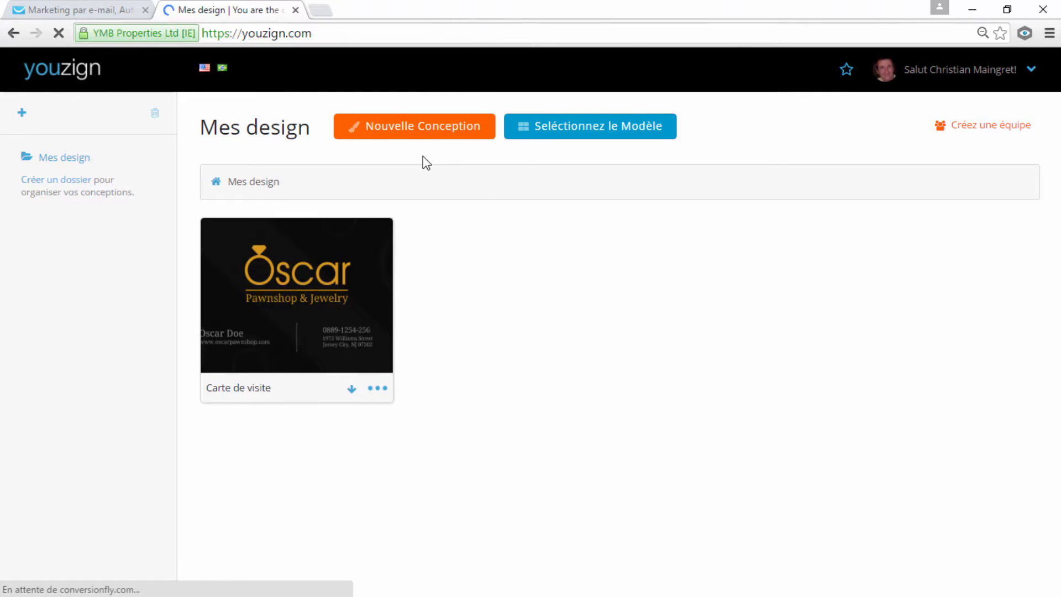
left_click(433, 131)
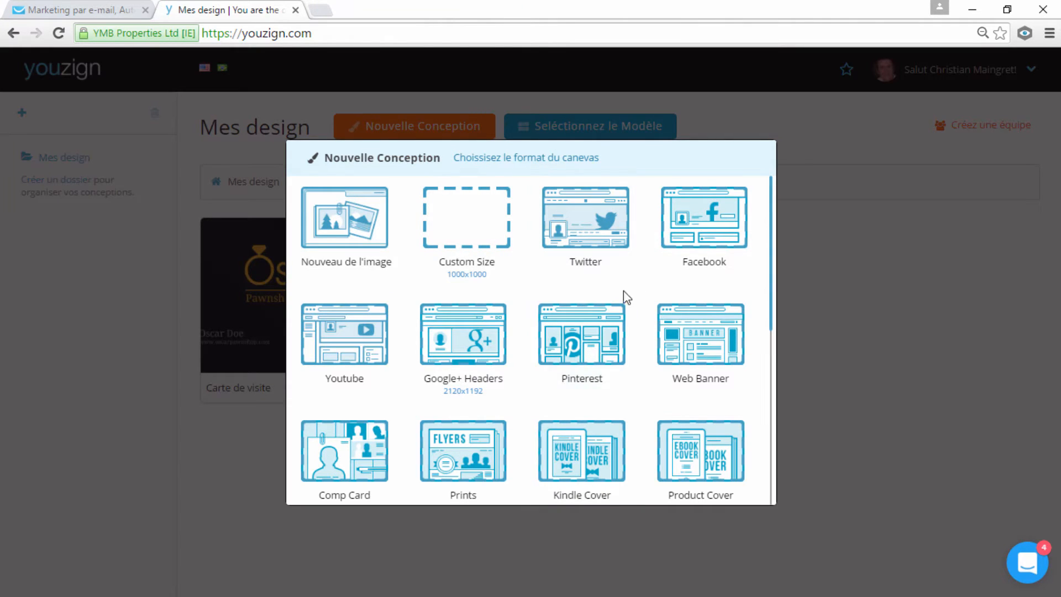
scroll(648, 292, "down", 3)
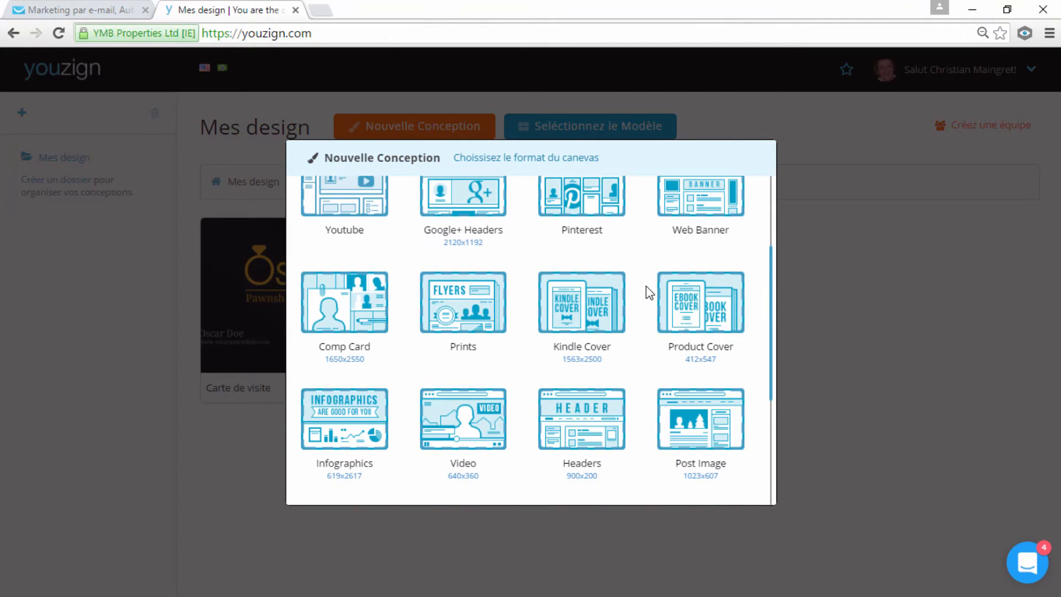
left_click(462, 303)
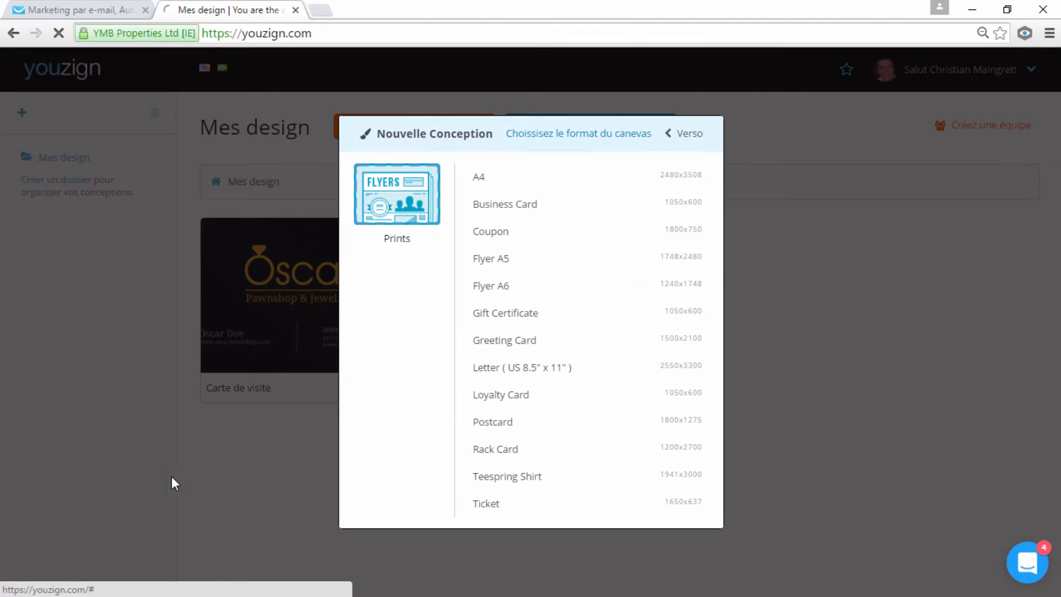
left_click(503, 209)
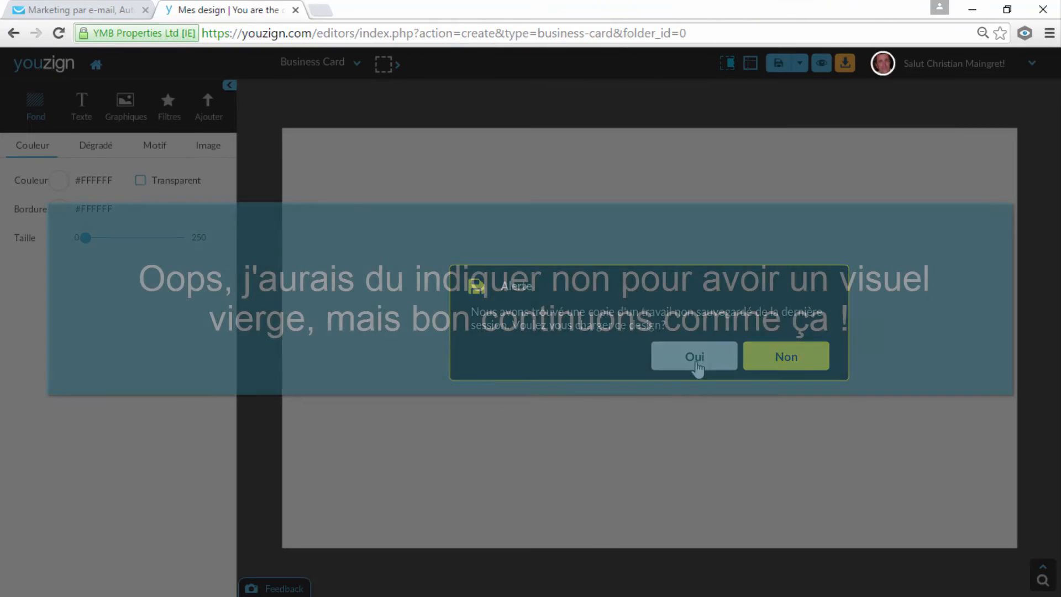
left_click(695, 362)
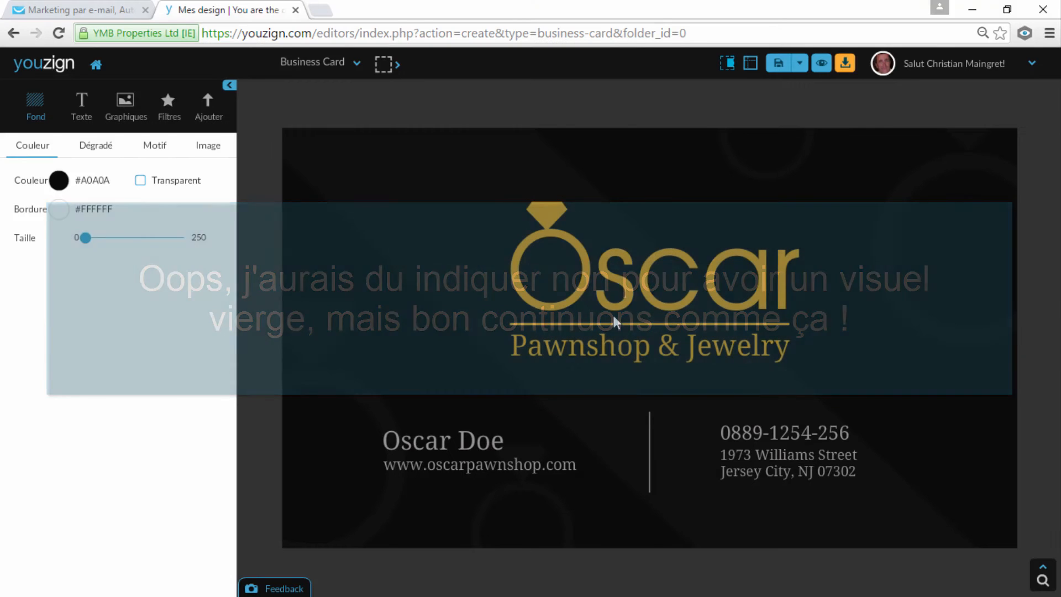
Replace the "Oscar" title text with "Videotutoriel" and delete the diamond shape above it.
left_click(652, 289)
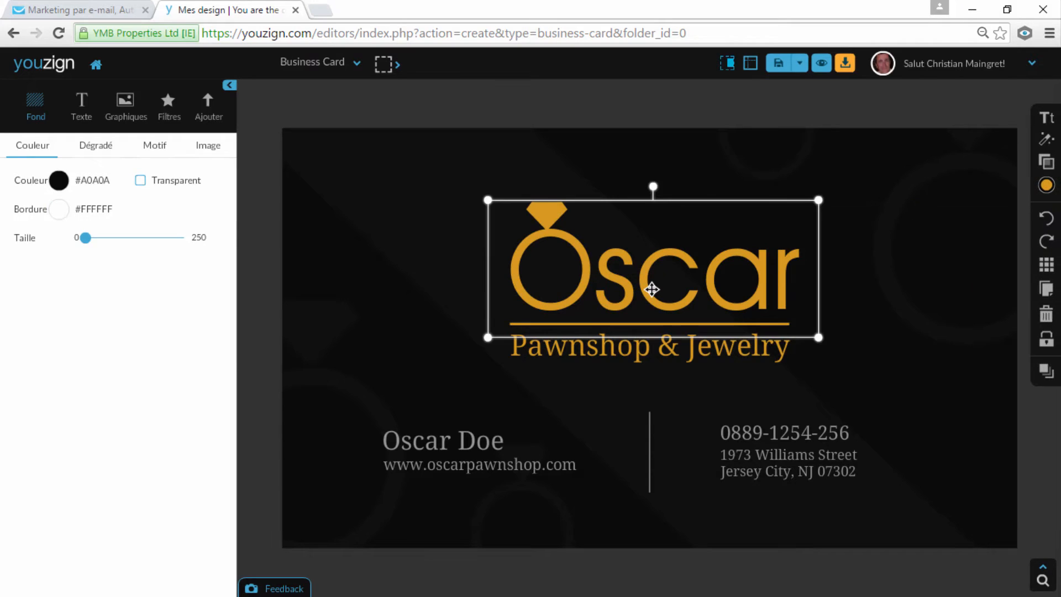
double_click(685, 266)
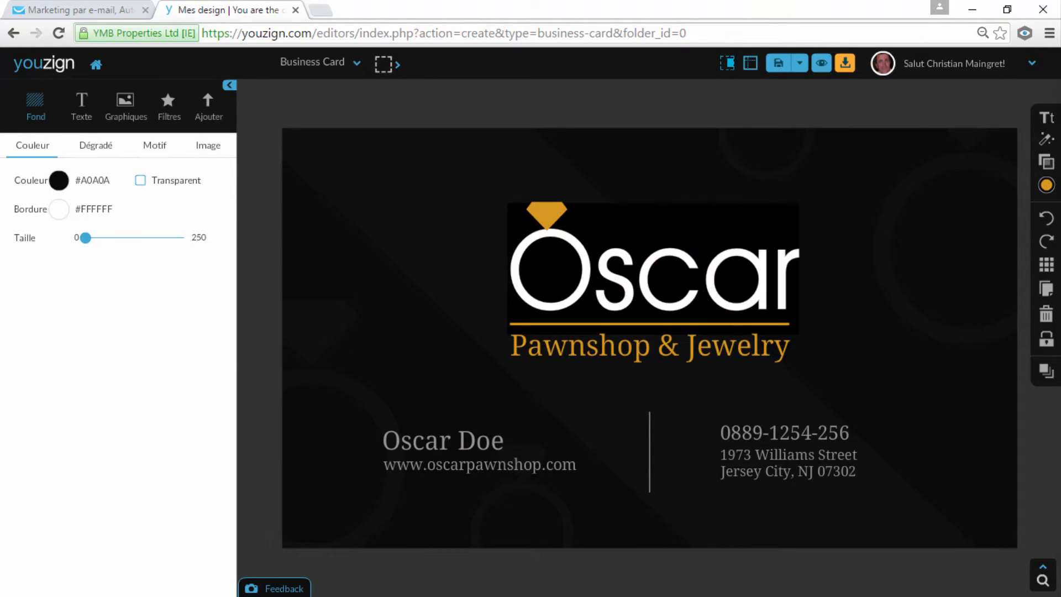
type("Videotutoriel")
left_click(549, 220)
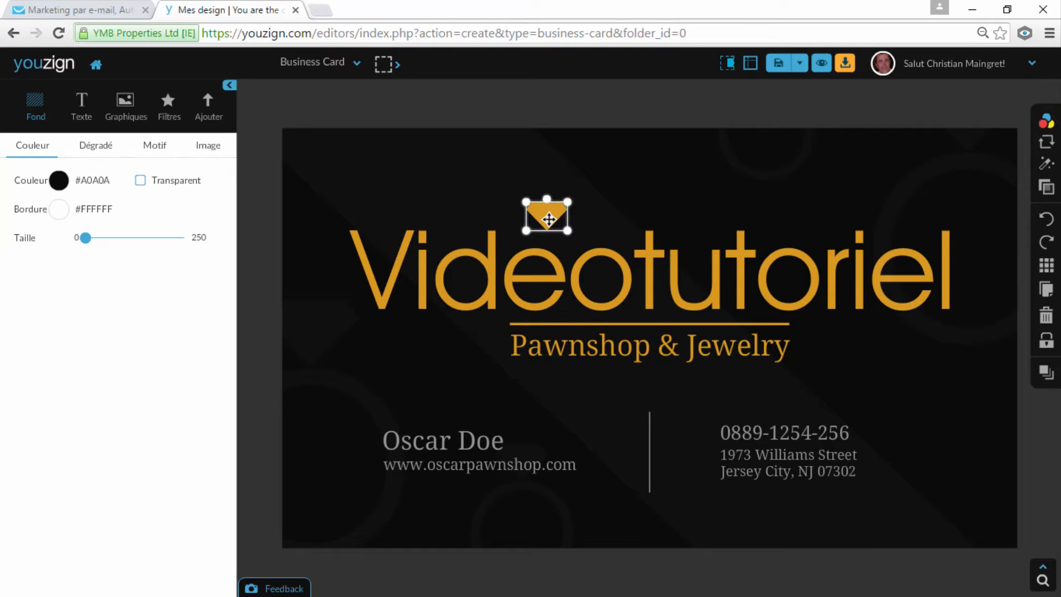
key("Delete")
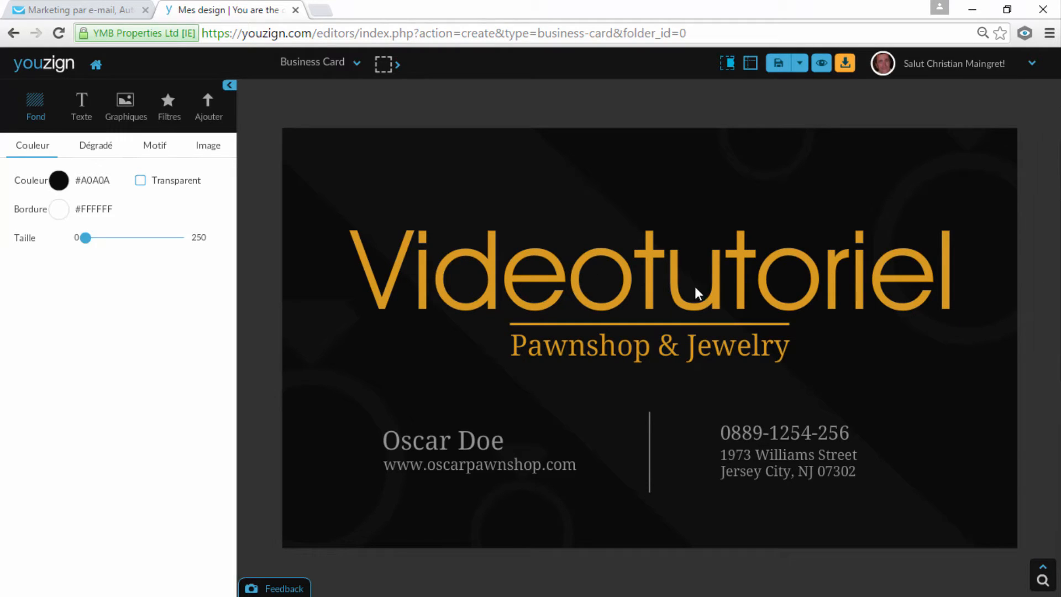
Change the "Pawnshop & Jewelry" tagline to "Une question, une vidéo" and delete the diagonal background band.
left_click(666, 346)
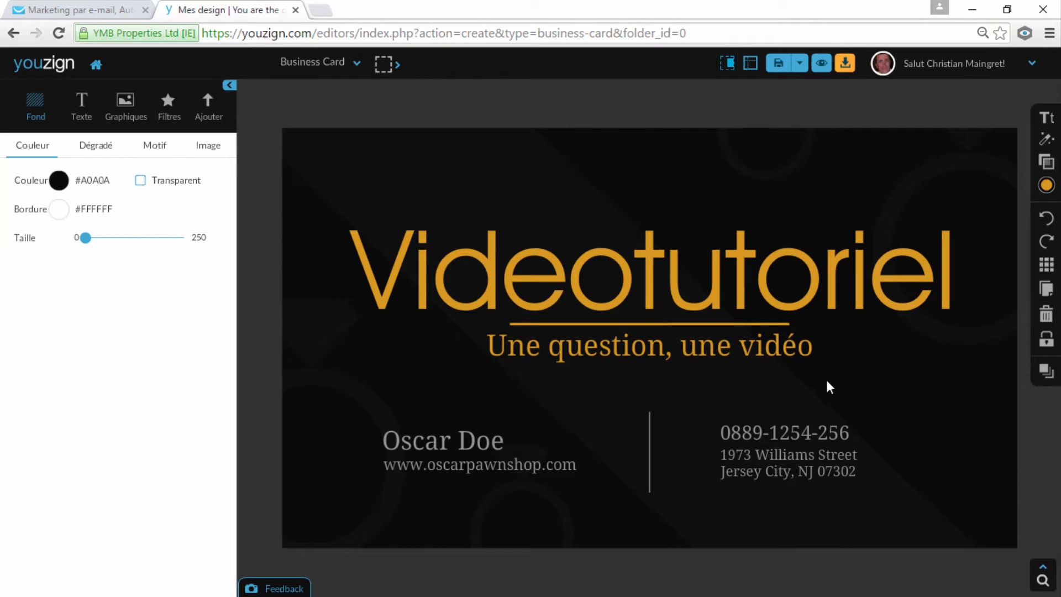
left_click(461, 462)
left_click(390, 441)
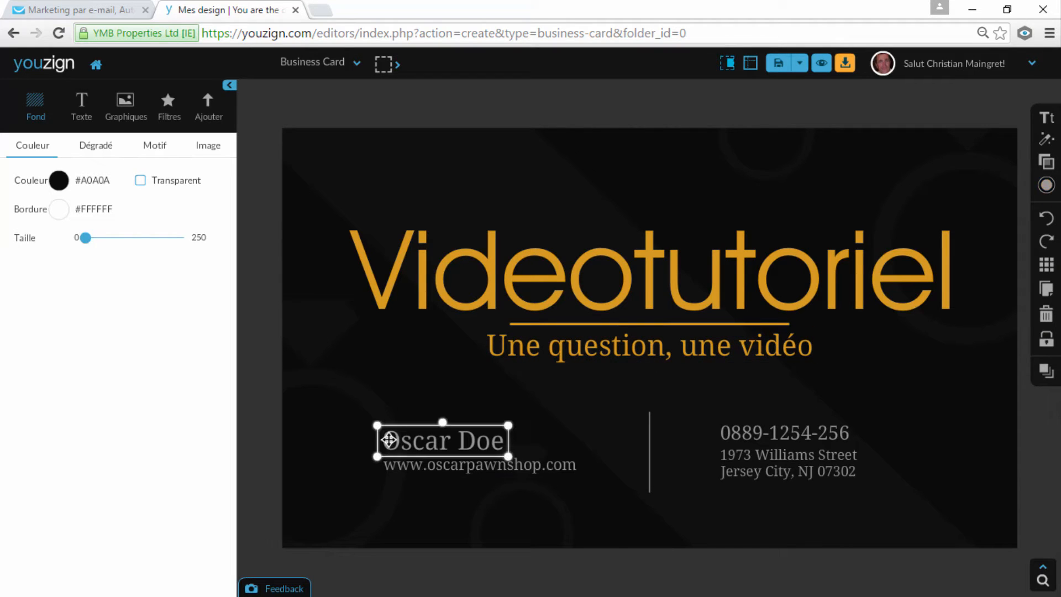
left_click(483, 182)
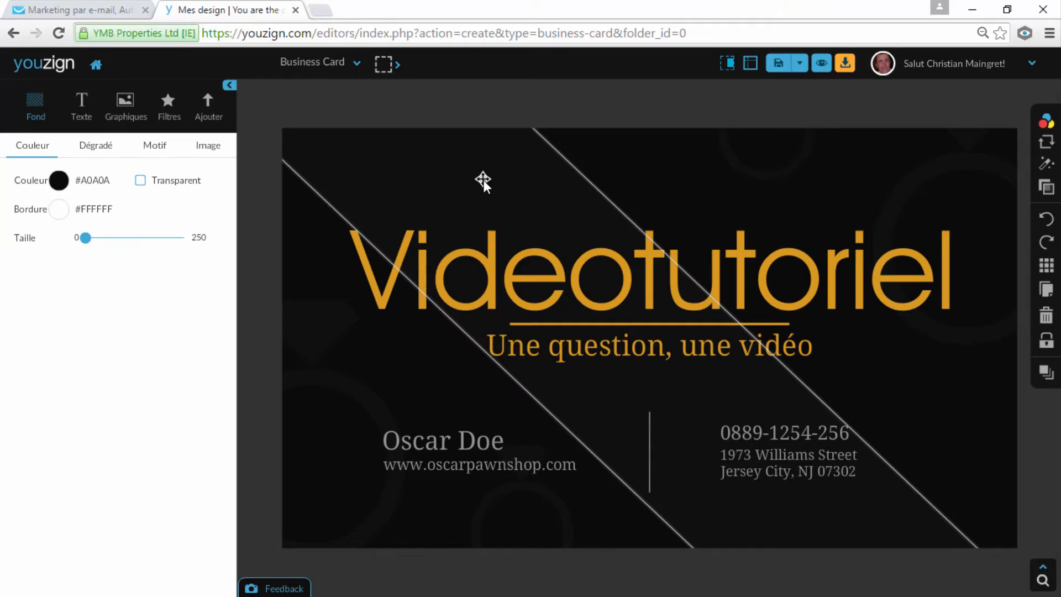
left_click(620, 191)
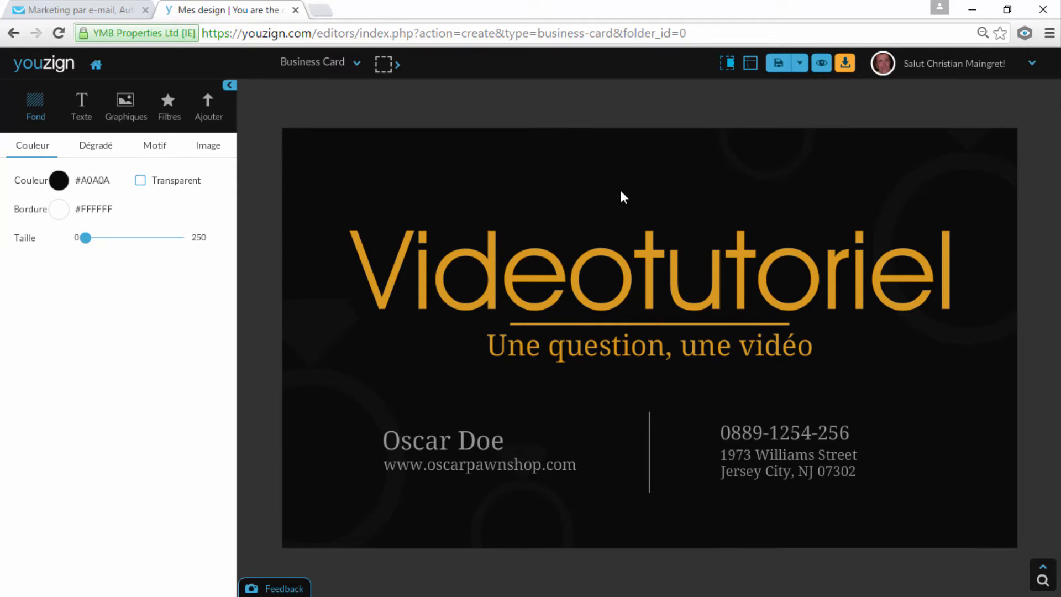
Select the faint ring motifs in the card's background one by one to examine them.
left_click(317, 435)
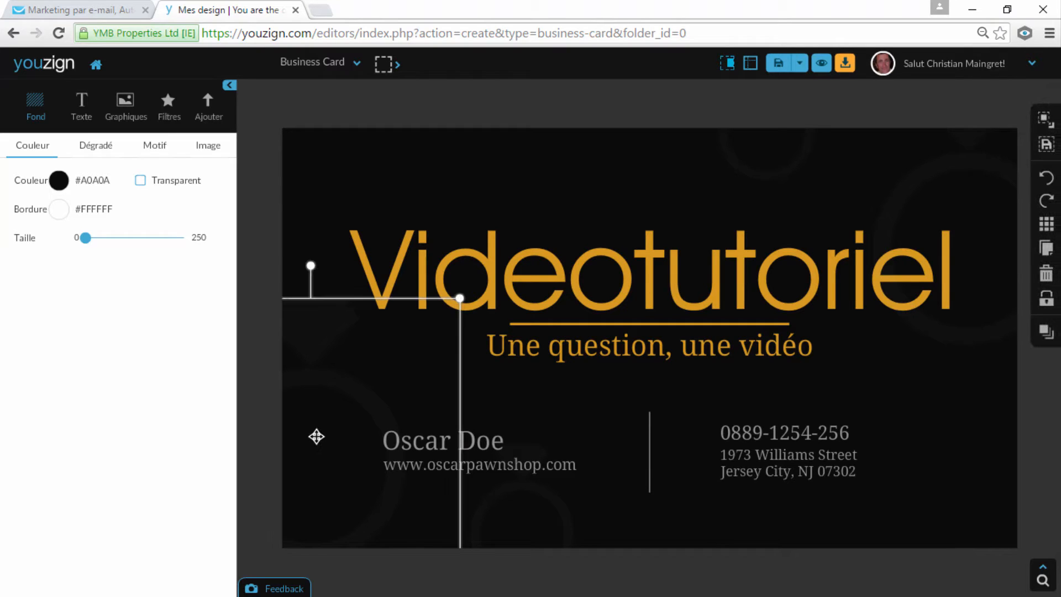
left_click(546, 520)
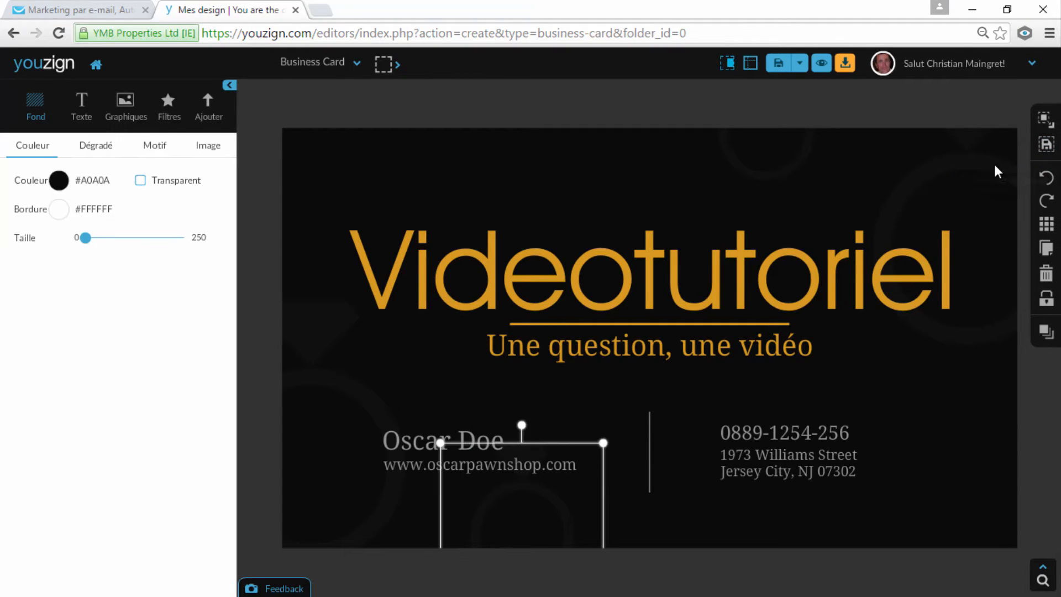
left_click(962, 188)
left_click(765, 159)
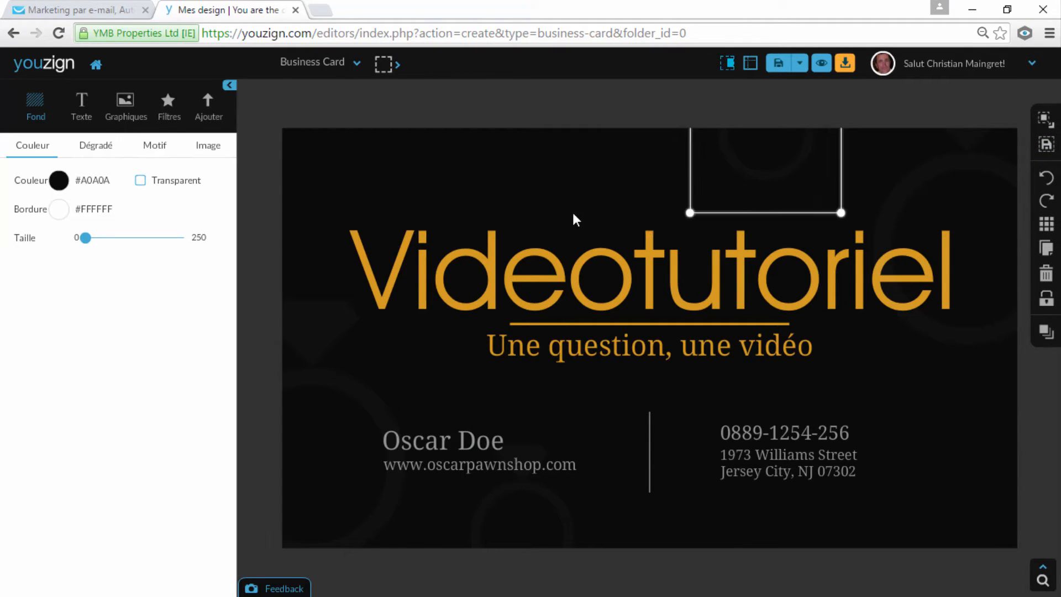
left_click(962, 202)
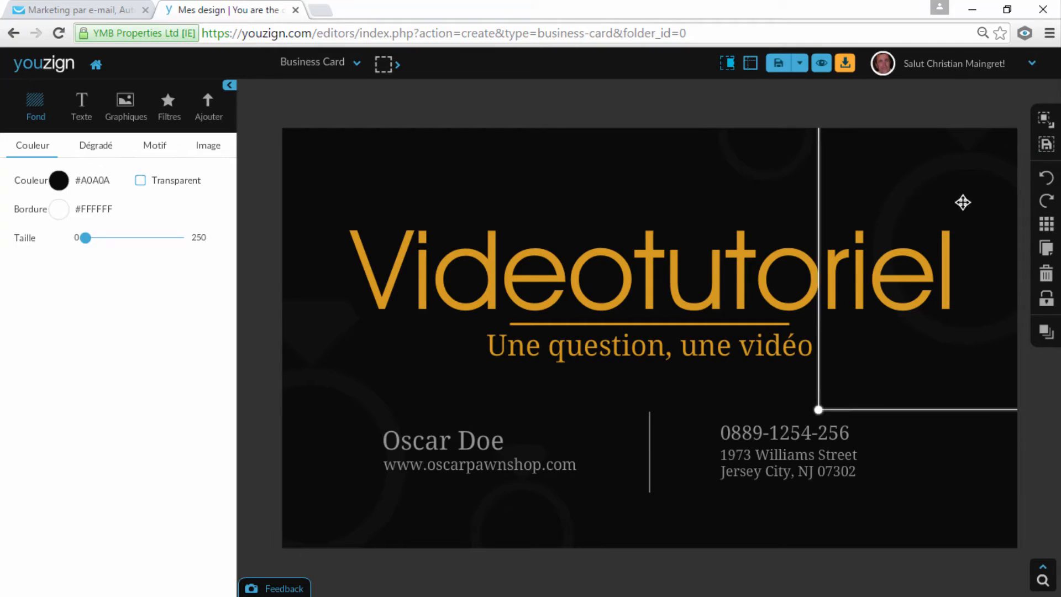
left_click(365, 419)
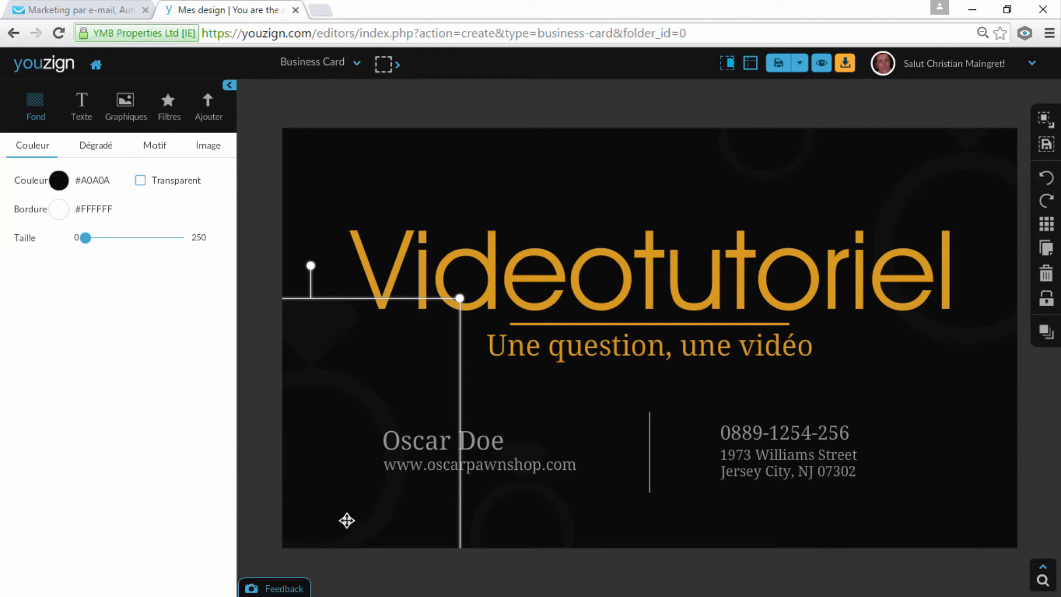
Upload the logo image videotutoriel-3-1.png and place it, reduced in size, in the card's upper-left corner.
left_click(208, 109)
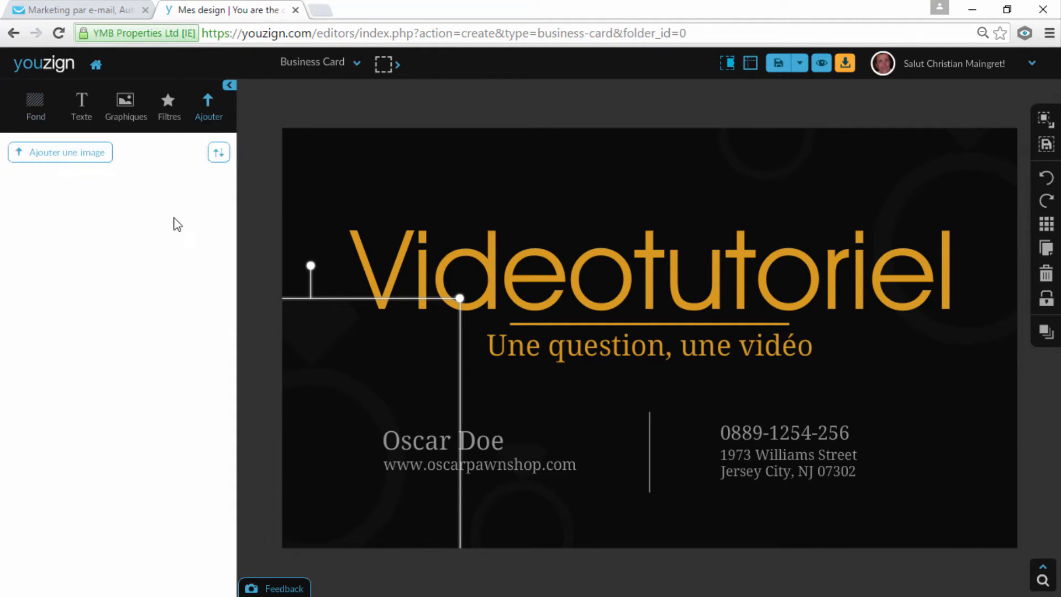
left_click(64, 155)
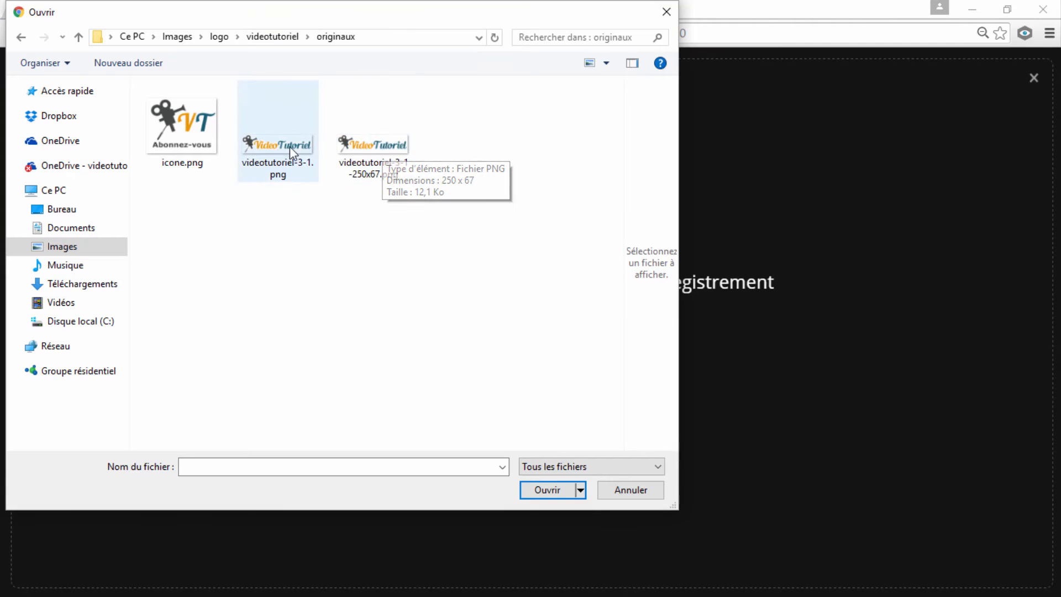
left_click(283, 146)
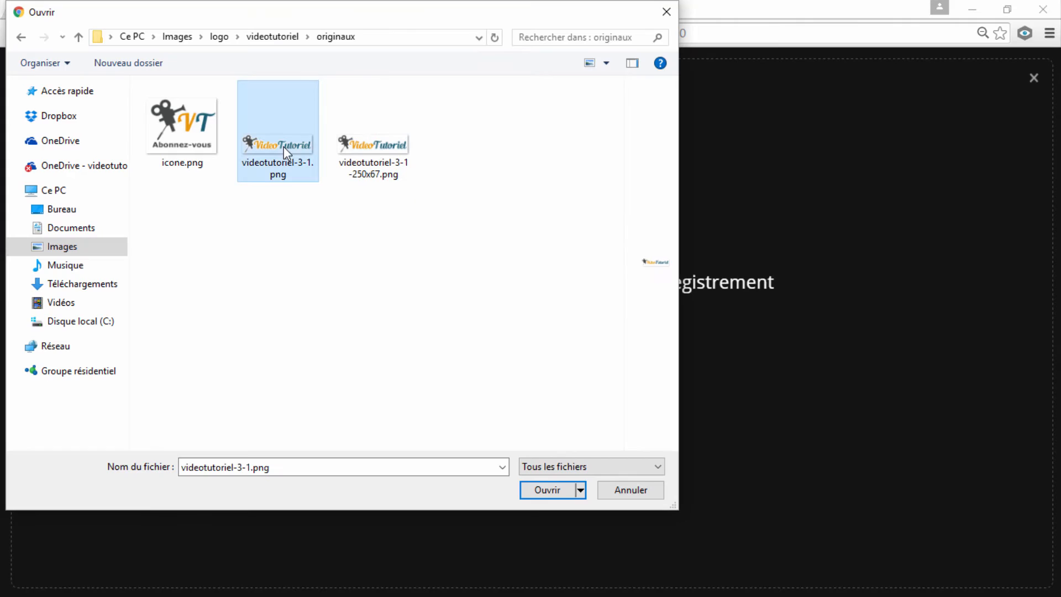
left_click(555, 490)
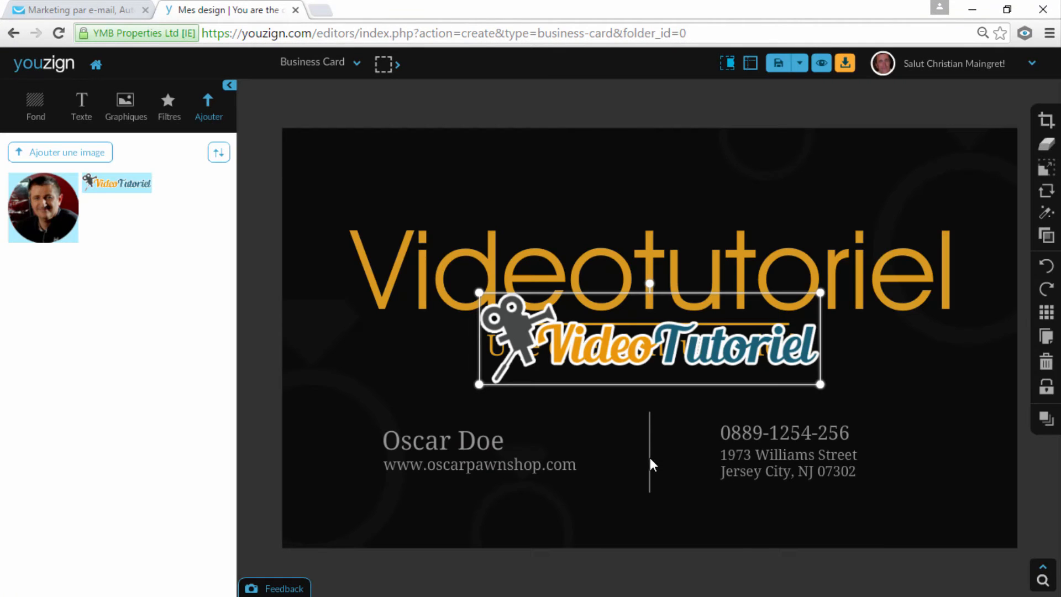
left_click_drag(660, 351, 473, 198)
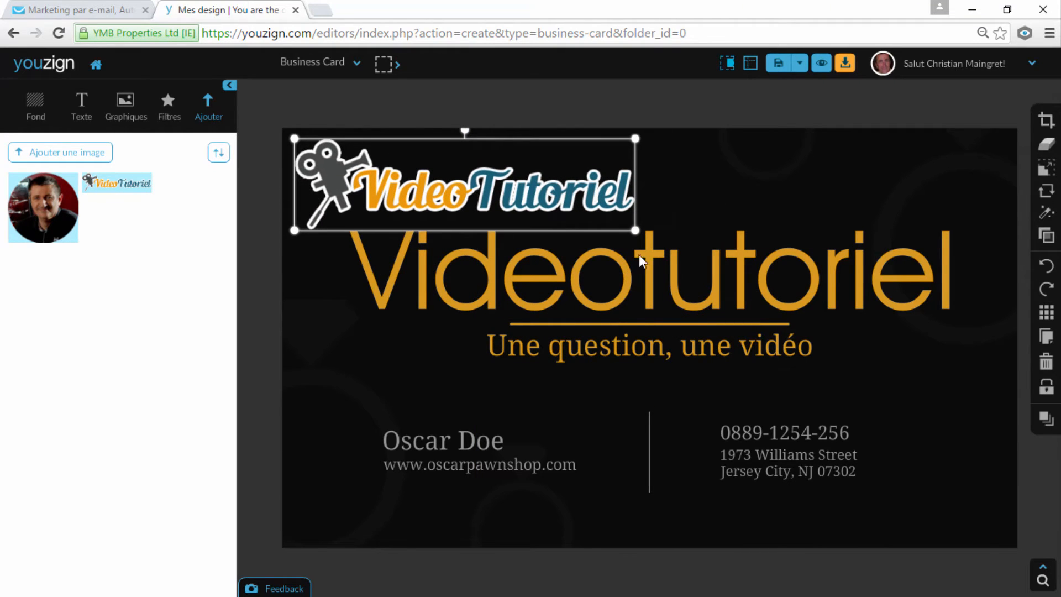
left_click_drag(637, 228, 544, 206)
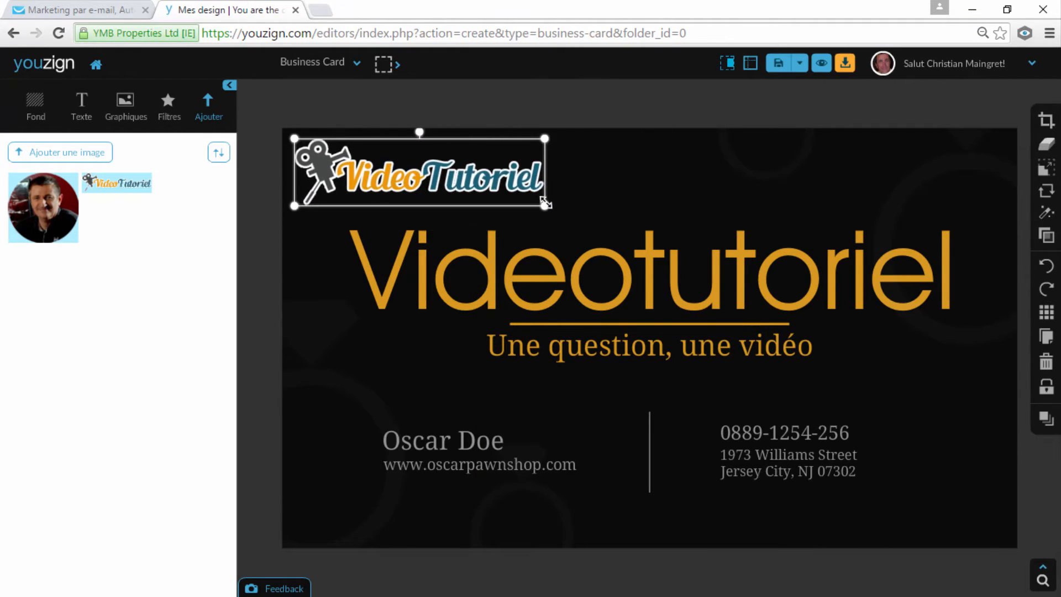
Add the uploaded round portrait photo to the card and resize it to cover most of the card's centre.
left_click(57, 209)
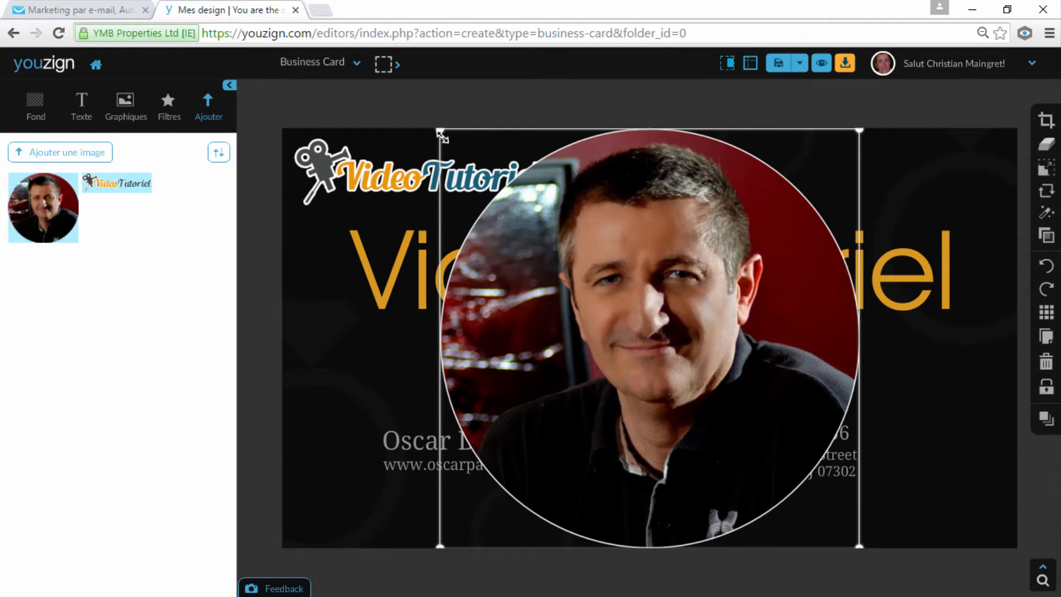
left_click_drag(440, 133, 609, 296)
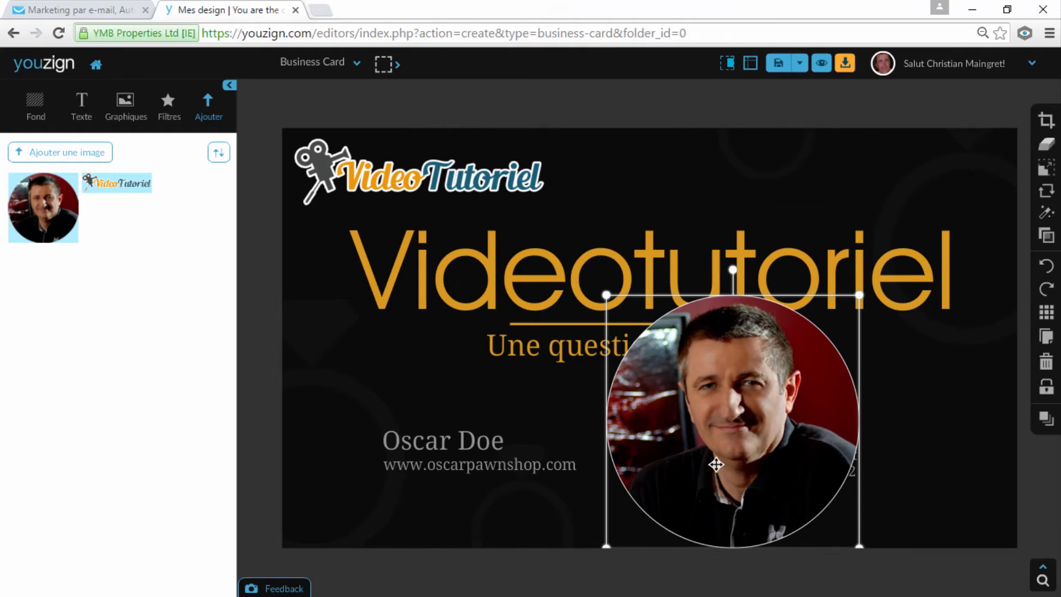
left_click_drag(716, 464, 600, 325)
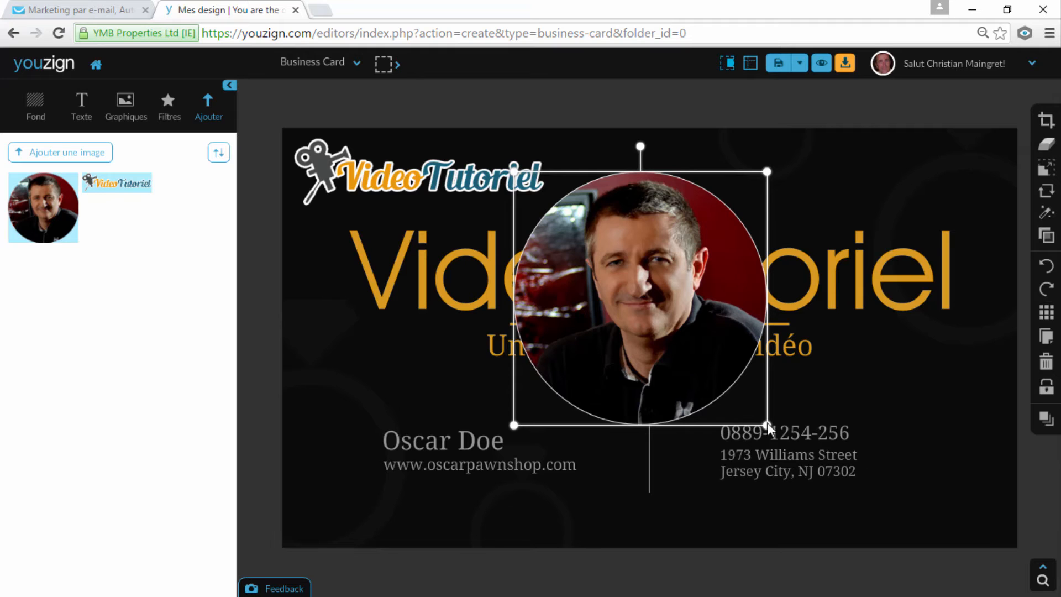
left_click_drag(767, 425, 843, 501)
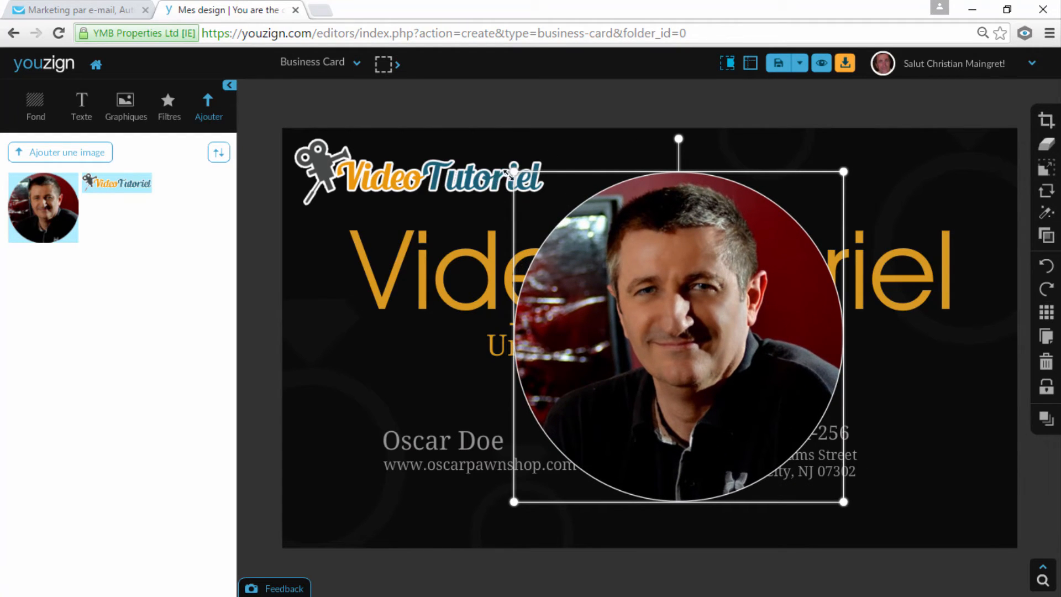
left_click_drag(513, 171, 483, 141)
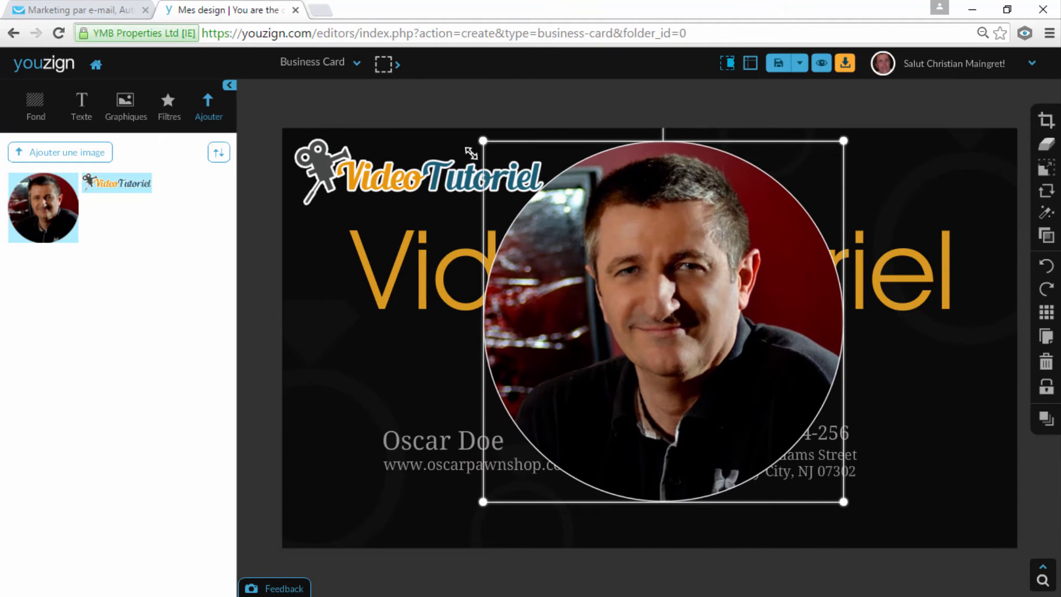
Open background removal for the portrait, marking the head and shoulders to keep and the surrounding background to remove.
left_click(1048, 151)
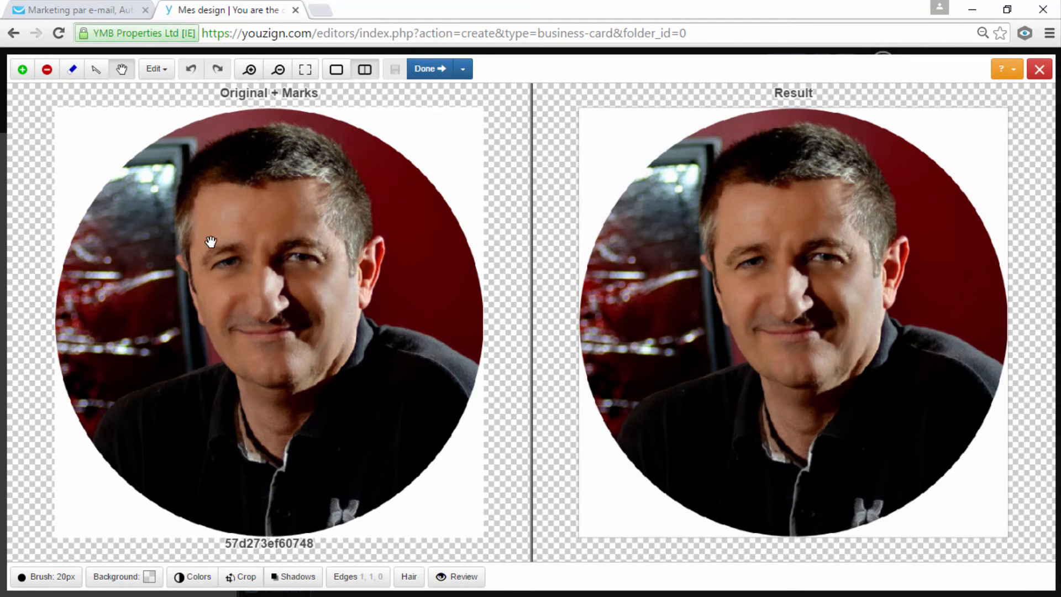
left_click(23, 70)
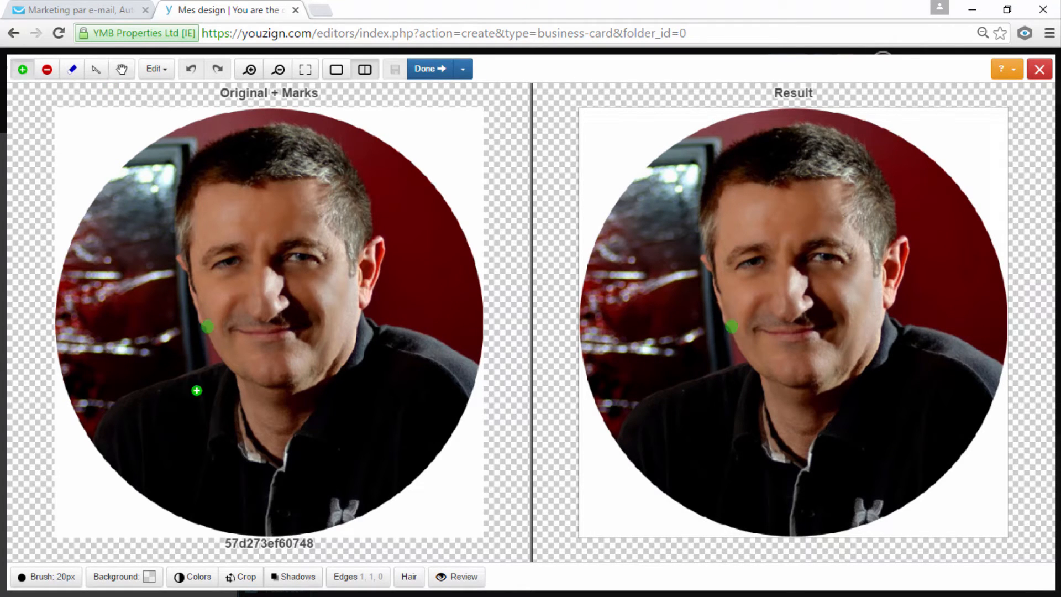
mouse_move(115, 440)
left_mouse_down()
mouse_move(266, 368)
mouse_move(245, 349)
mouse_move(213, 225)
mouse_move(214, 165)
mouse_move(254, 154)
mouse_move(312, 153)
mouse_move(359, 238)
mouse_move(353, 332)
mouse_move(409, 347)
mouse_move(463, 383)
left_mouse_up()
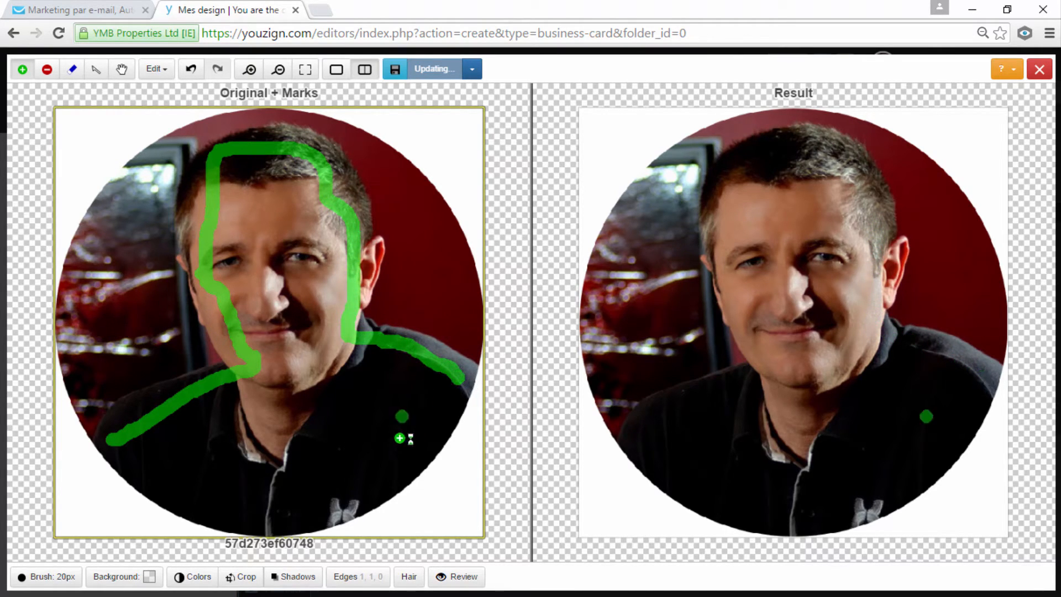
left_click(46, 69)
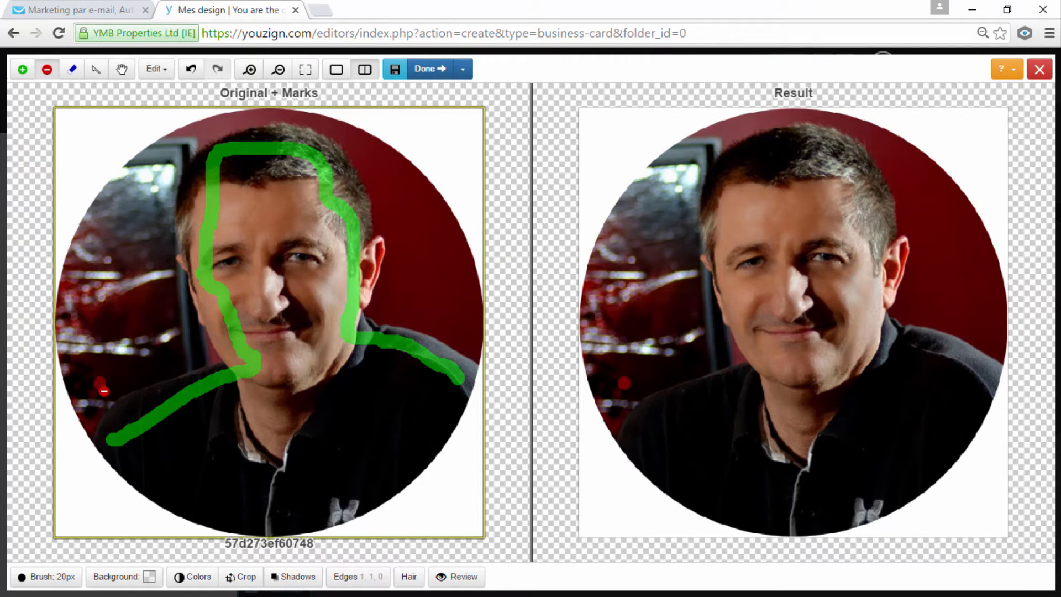
mouse_move(91, 393)
left_mouse_down()
mouse_move(189, 357)
mouse_move(159, 291)
mouse_move(151, 219)
mouse_move(165, 156)
mouse_move(191, 136)
mouse_move(283, 118)
mouse_move(375, 166)
left_mouse_up()
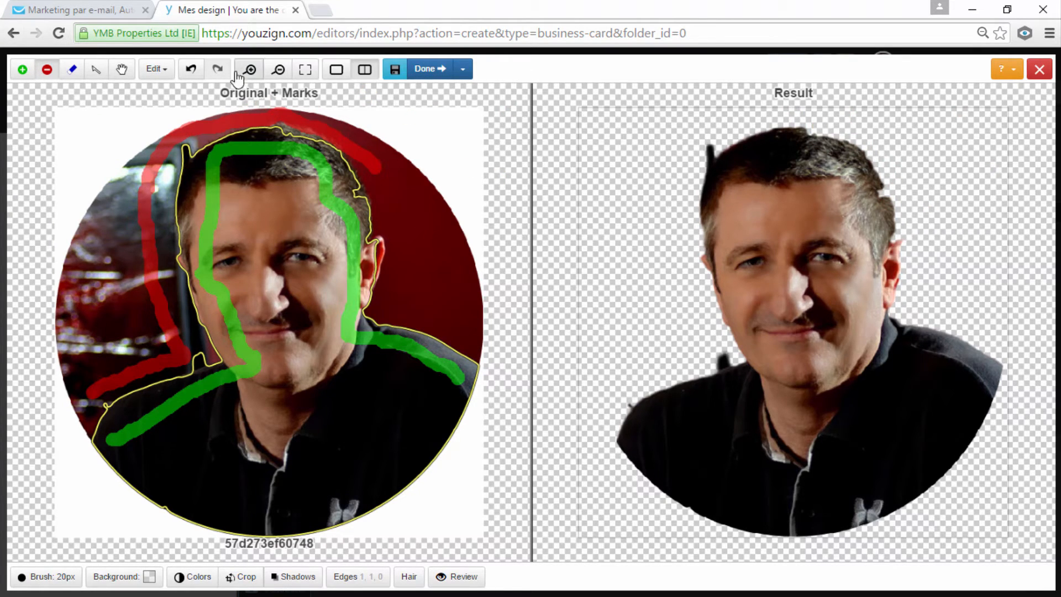
Undo the last two removal marks and repaint the background around the head and above the shoulder for removal.
left_click(191, 69)
left_click(190, 70)
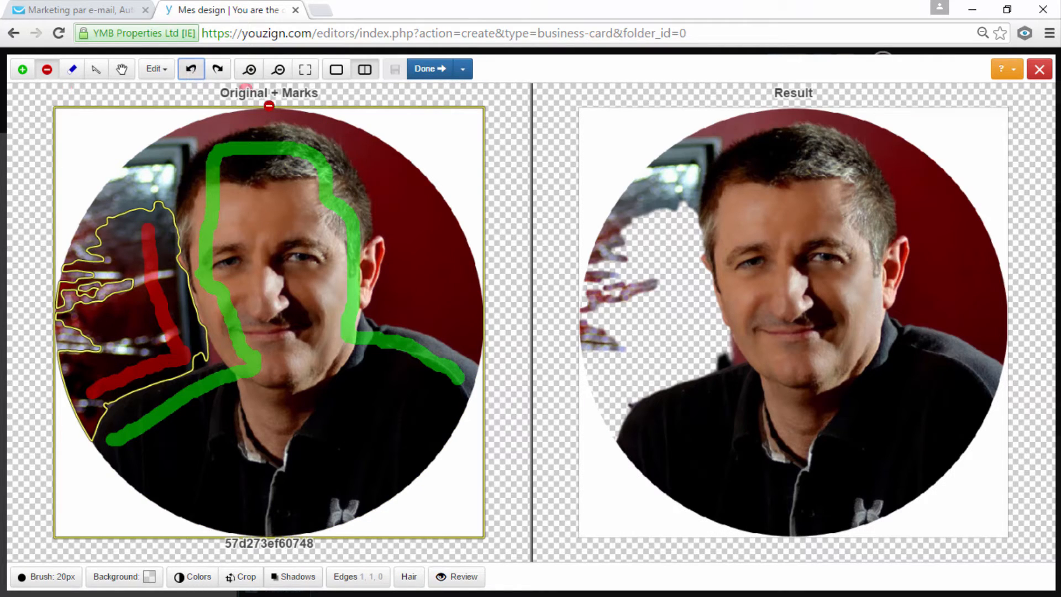
mouse_move(145, 212)
left_mouse_down()
mouse_move(138, 190)
mouse_move(176, 144)
mouse_move(270, 120)
mouse_move(315, 120)
mouse_move(373, 165)
mouse_move(397, 200)
left_mouse_up()
left_click_drag(421, 275, 445, 325)
key("space")
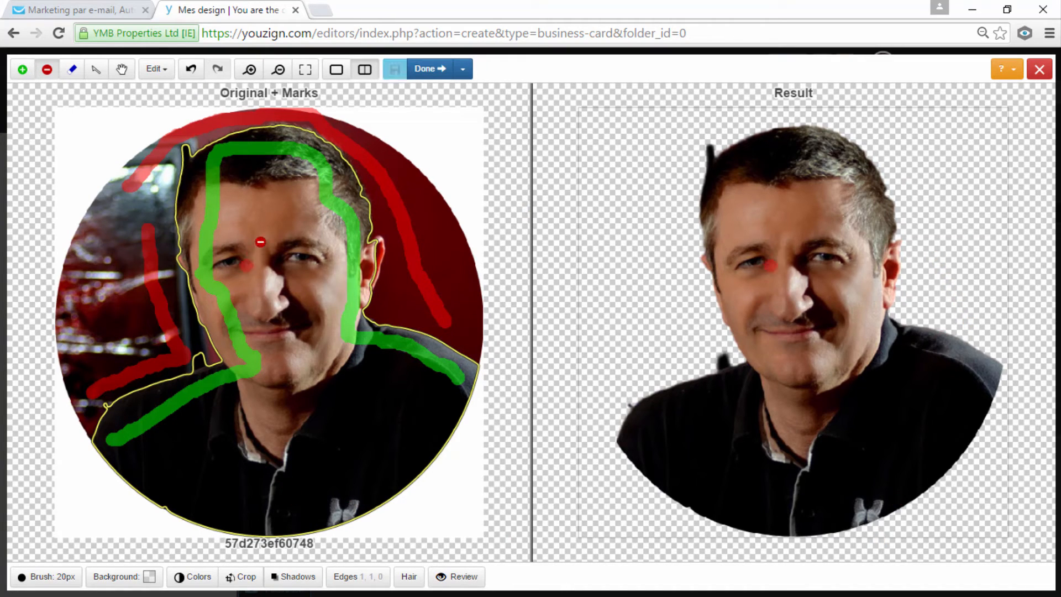
left_click(189, 147)
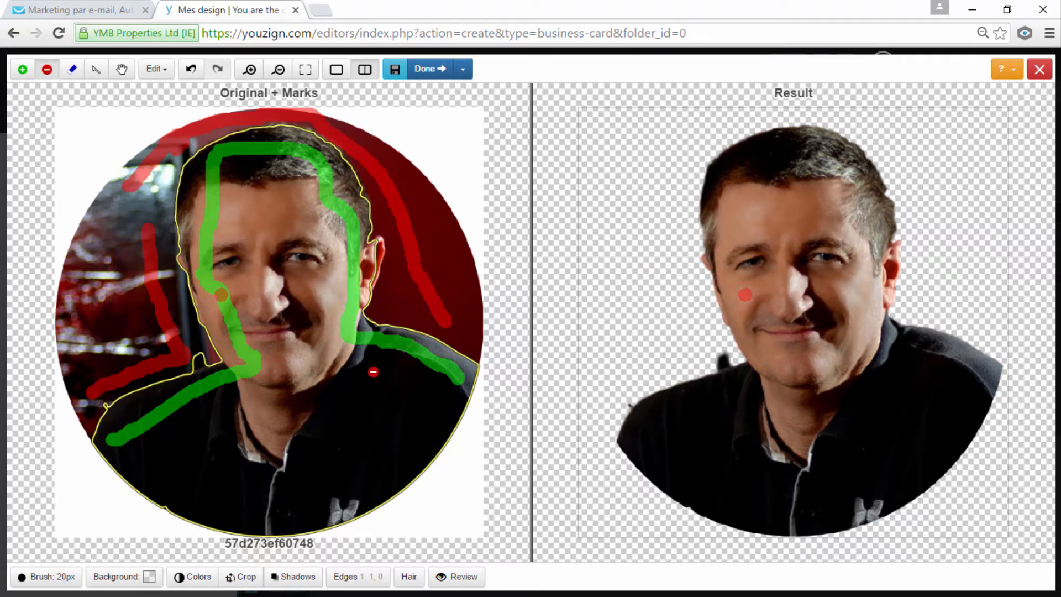
left_click_drag(214, 360, 121, 393)
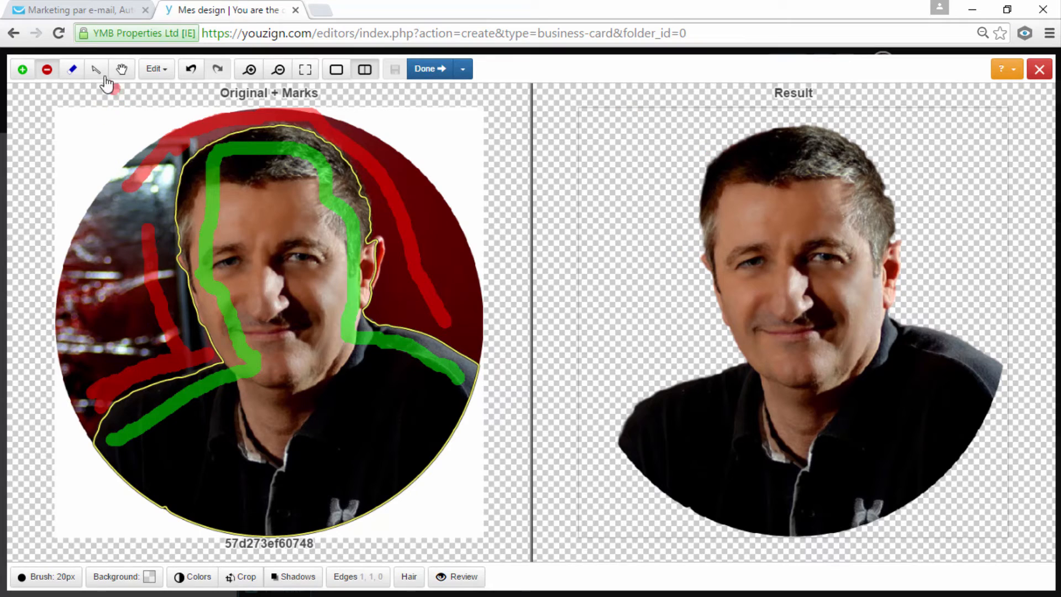
Mark both ears as areas to keep and apply the portrait cutout to the card.
left_click(22, 69)
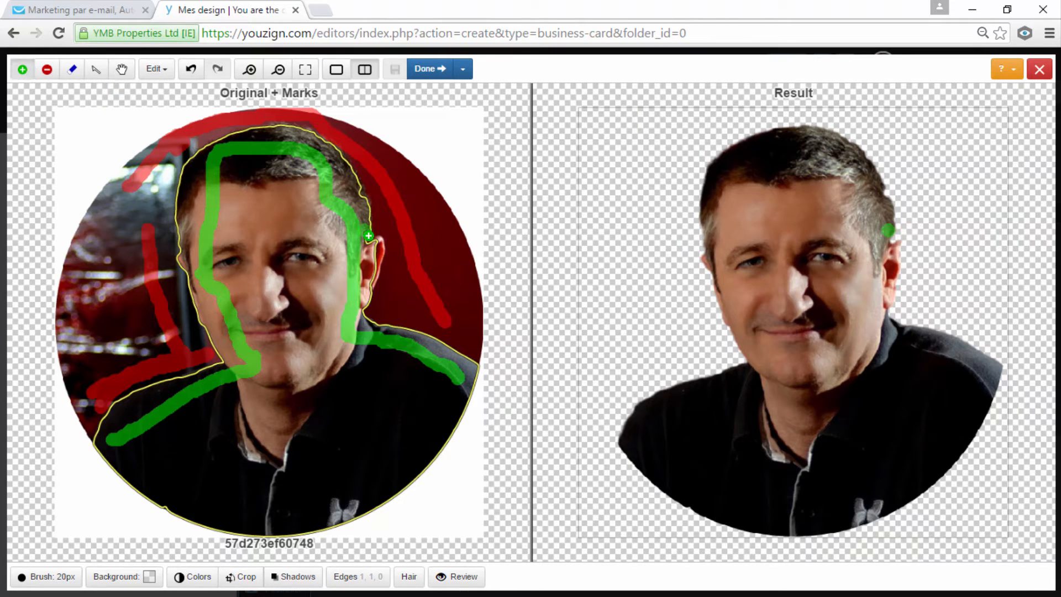
left_click_drag(368, 236, 376, 245)
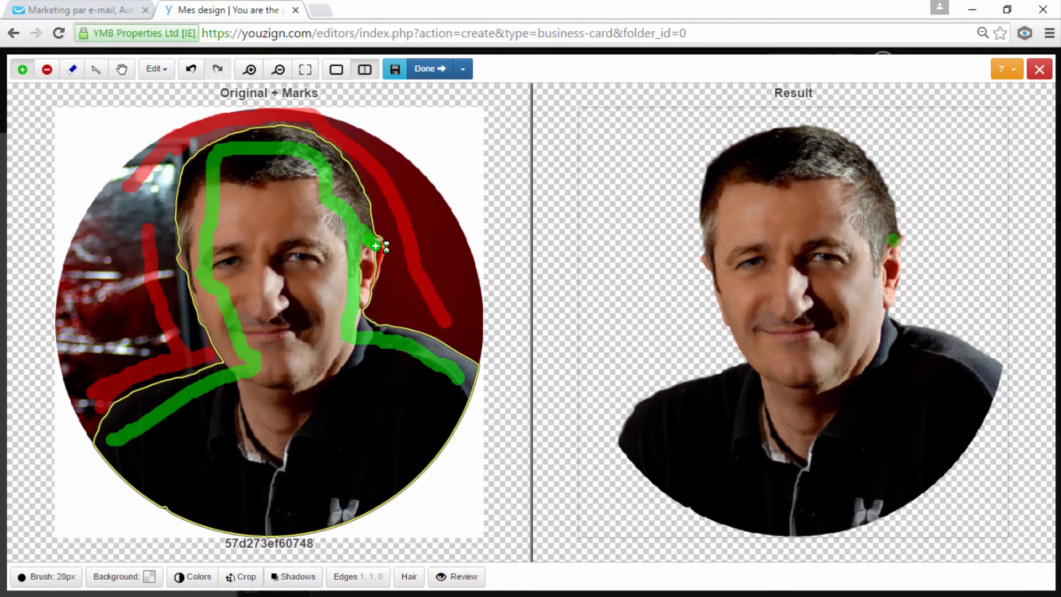
left_click_drag(368, 246, 378, 263)
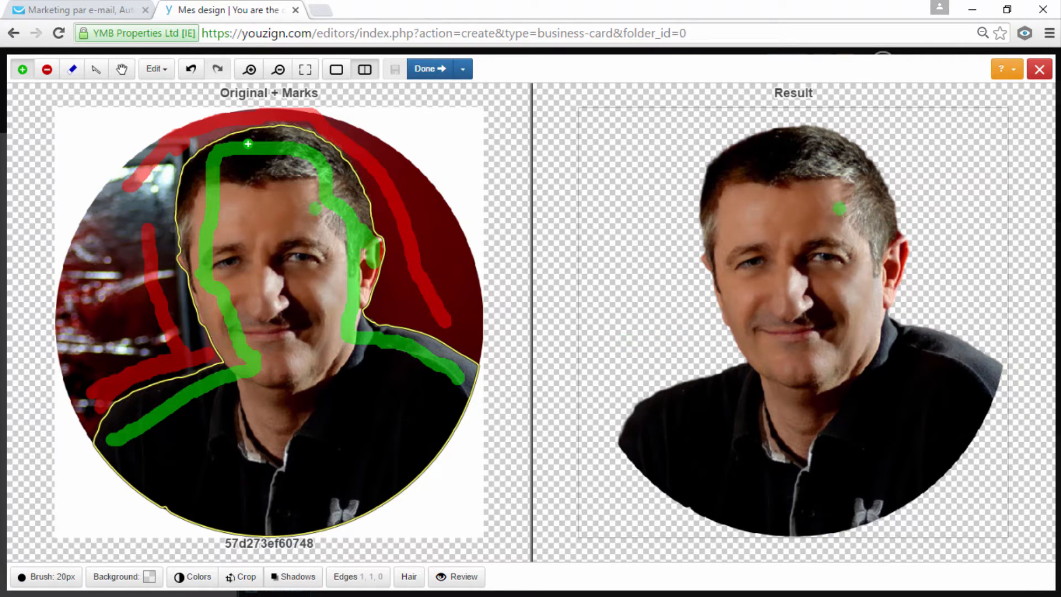
left_click(249, 73)
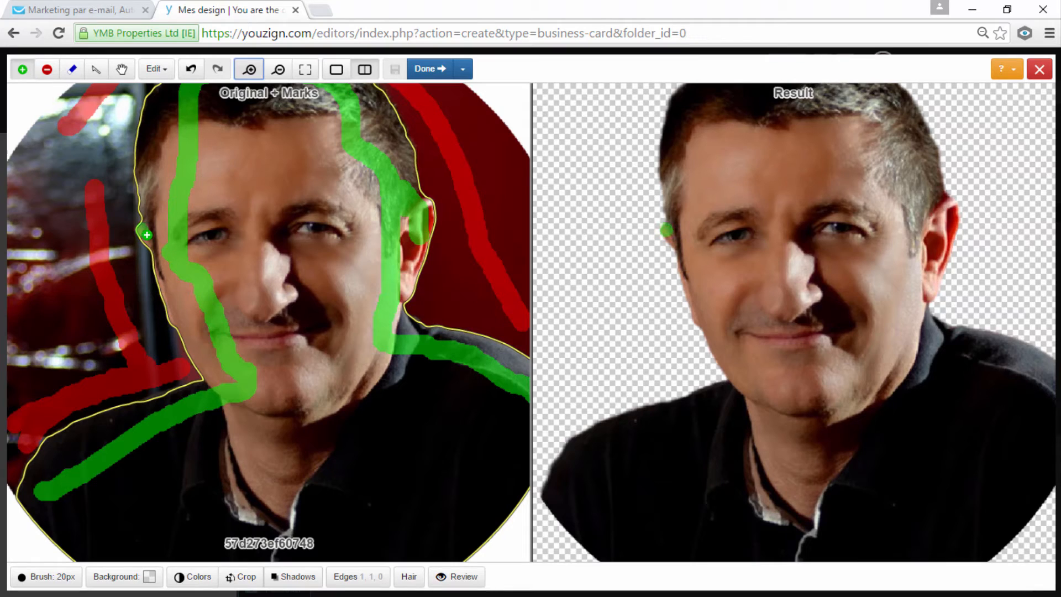
left_click(142, 231)
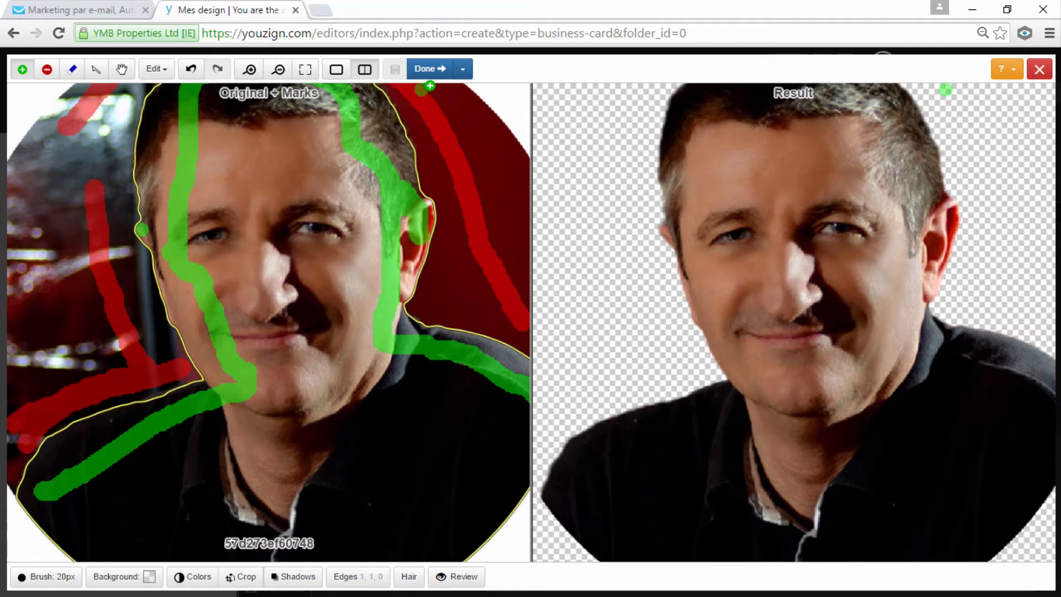
left_click(427, 69)
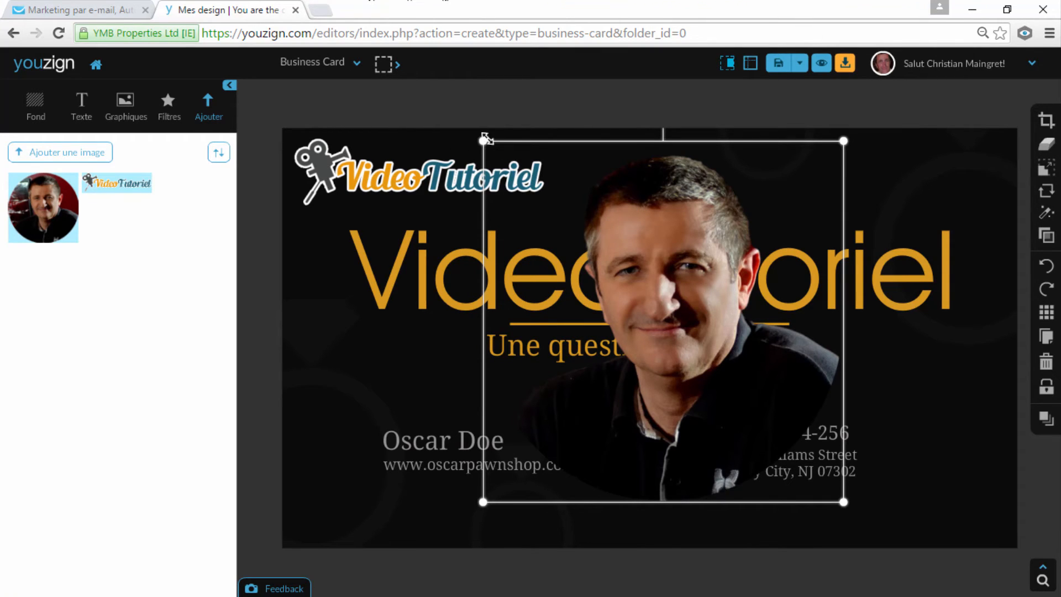
Shrink the cut-out portrait and place it in the card's upper-right corner.
left_click_drag(483, 141, 714, 366)
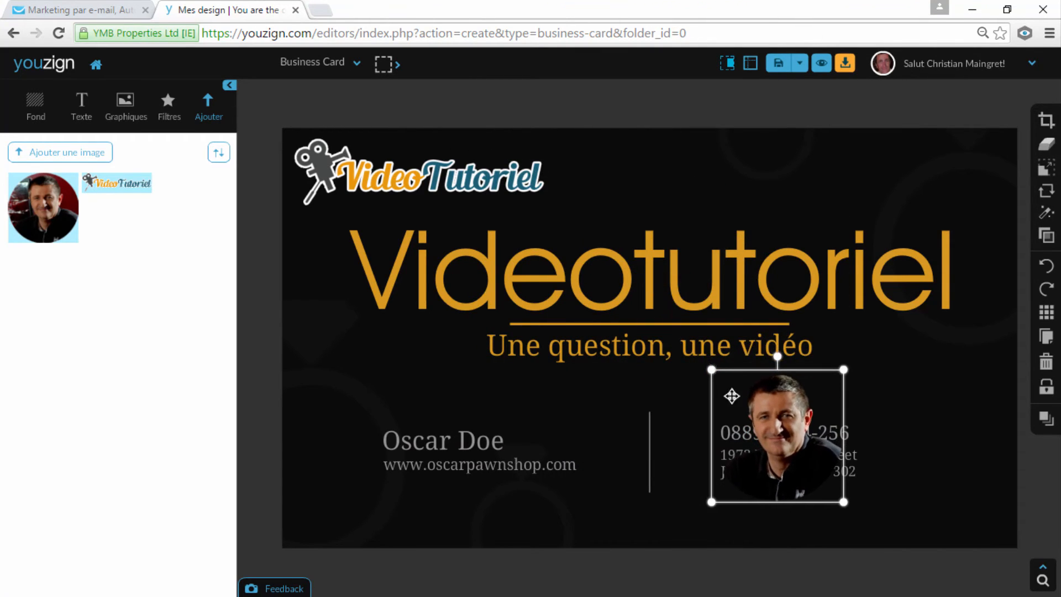
left_click_drag(759, 471, 933, 237)
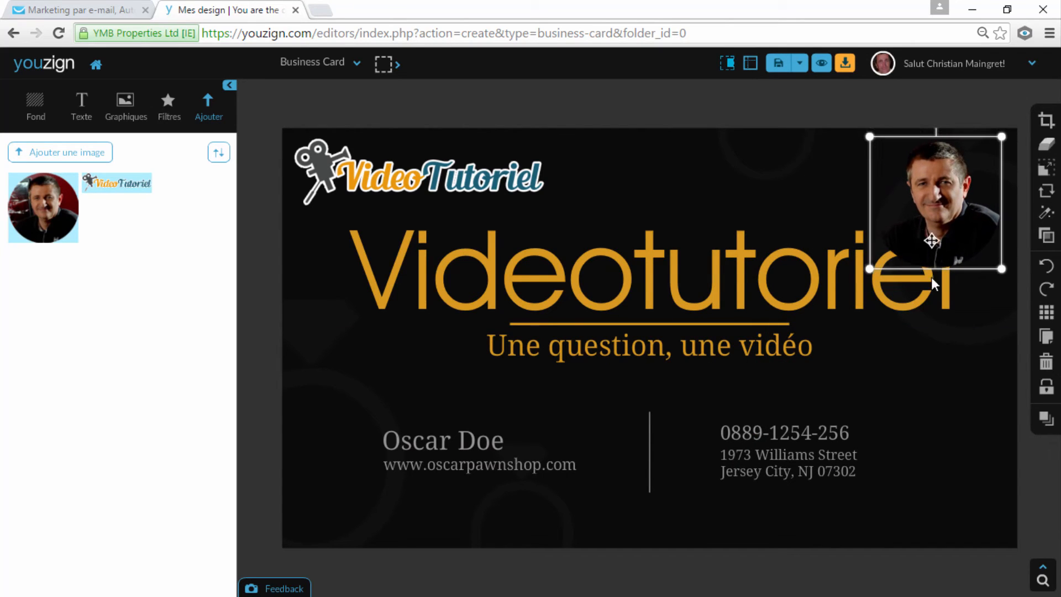
left_click_drag(871, 271, 900, 234)
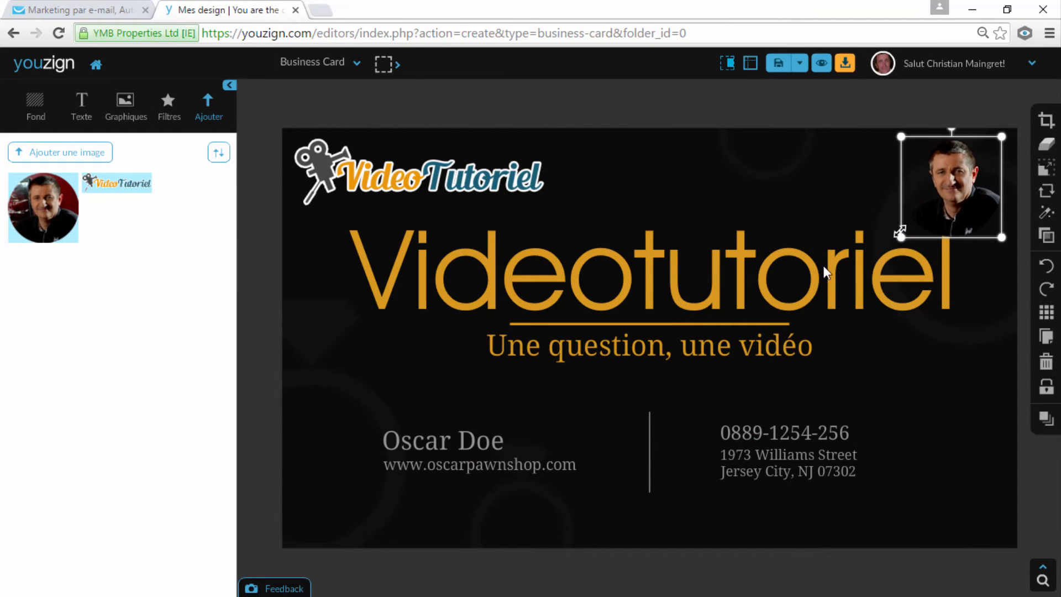
Move the "Une question, une vidéo" tagline farther below the gold line and nudge the "Videotutoriel" title slightly.
left_click(714, 268)
left_click(662, 351)
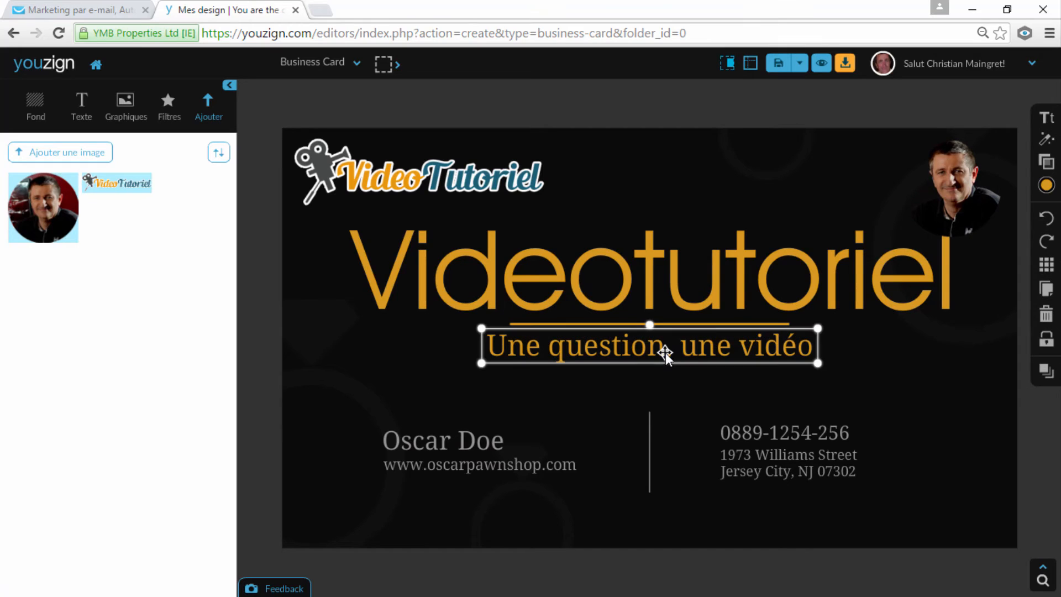
left_click_drag(655, 352, 654, 379)
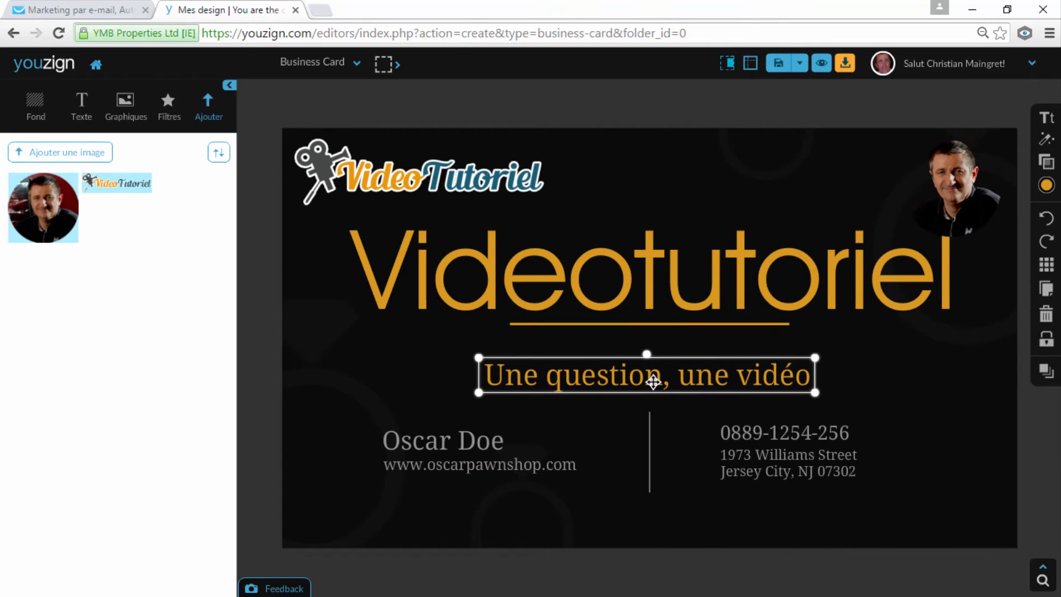
left_click(659, 325)
mouse_move(659, 325)
left_mouse_down()
mouse_move(660, 338)
mouse_move(660, 314)
left_mouse_up()
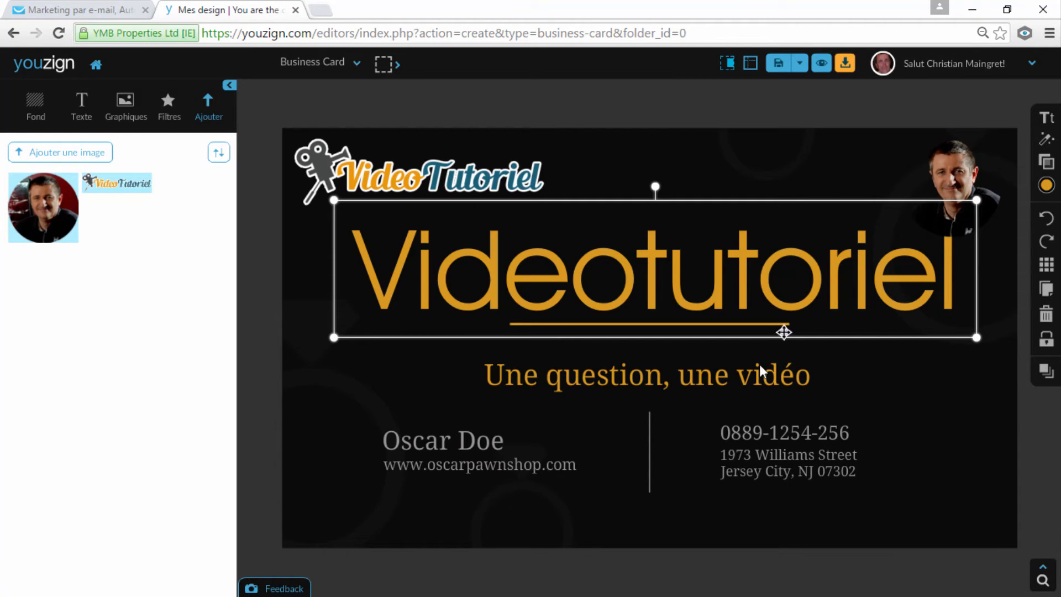
Convert the business card design to the Facebook Ad - Small format, 1200 x 444.
left_click(357, 66)
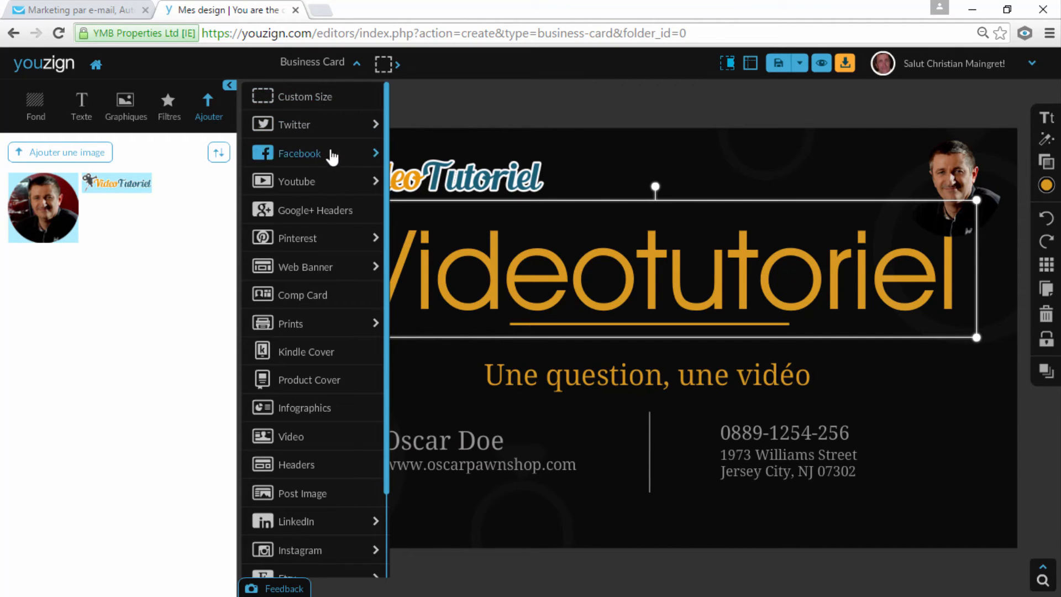
mouse_move(362, 158)
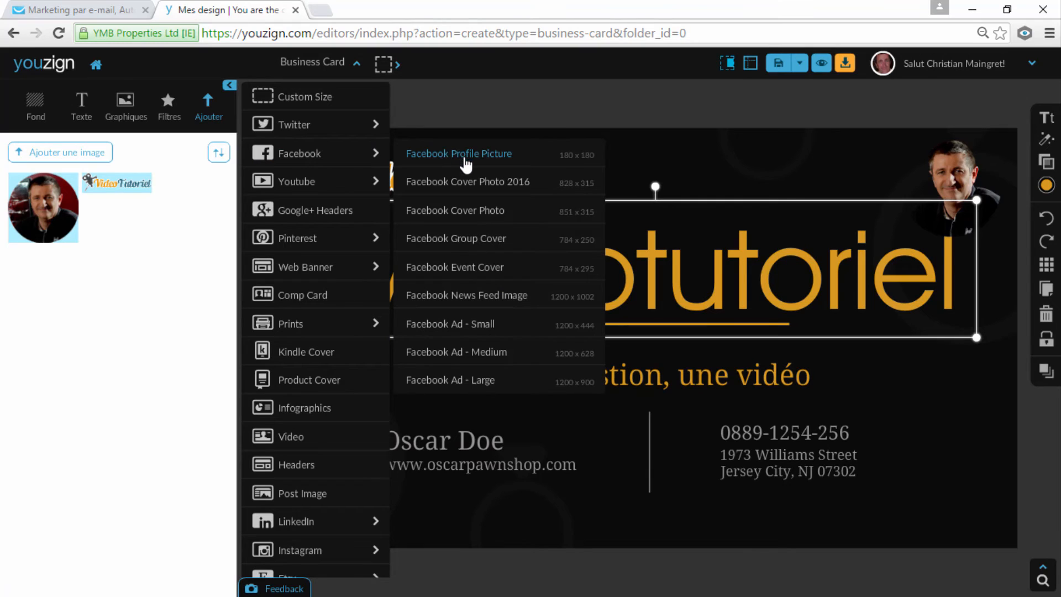
left_click(484, 331)
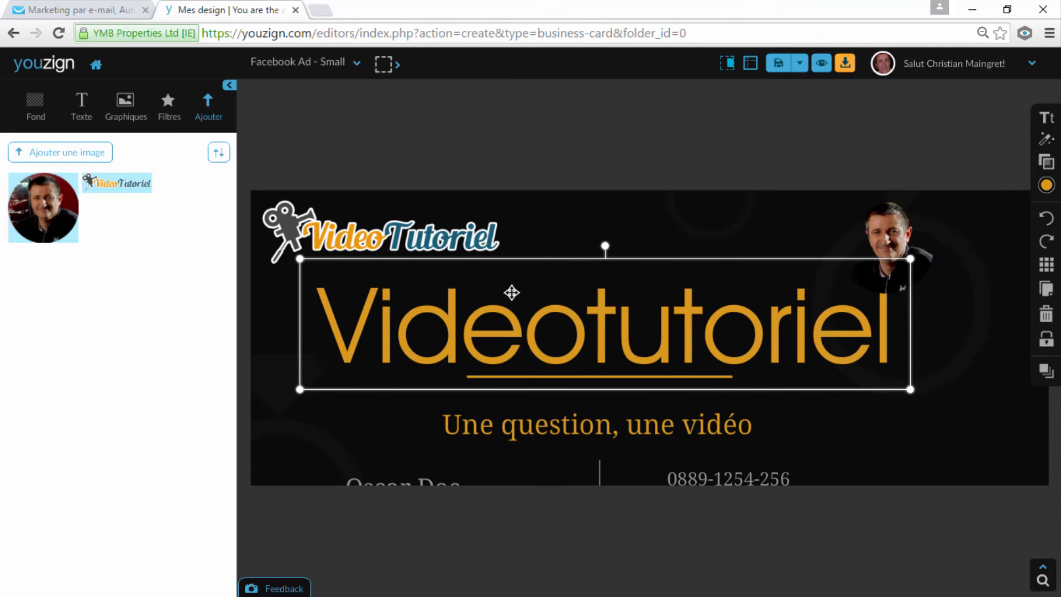
Move the portrait into the ad's upper-right corner, and shrink the "Videotutoriel" title and shift it right, just above the gold line.
left_click(530, 154)
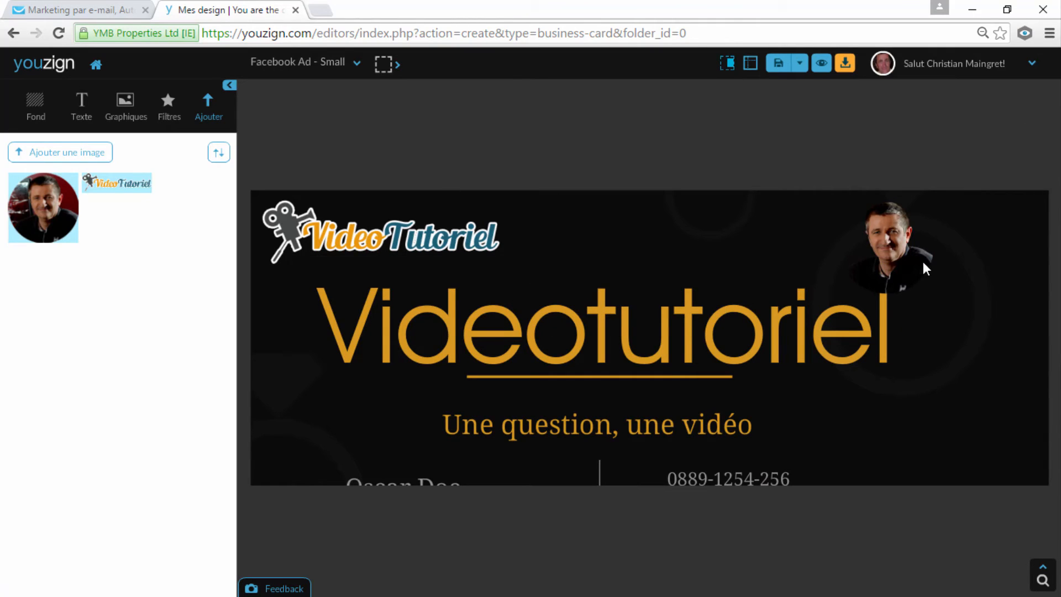
left_click_drag(896, 253, 981, 247)
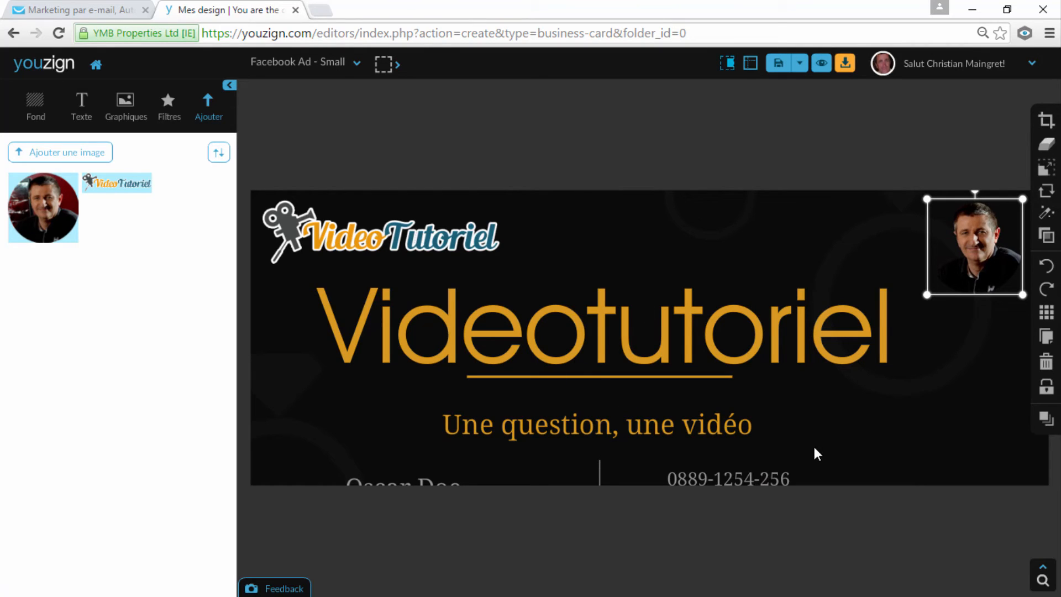
left_click(561, 310)
left_click_drag(301, 262, 409, 301)
left_click_drag(461, 320, 495, 301)
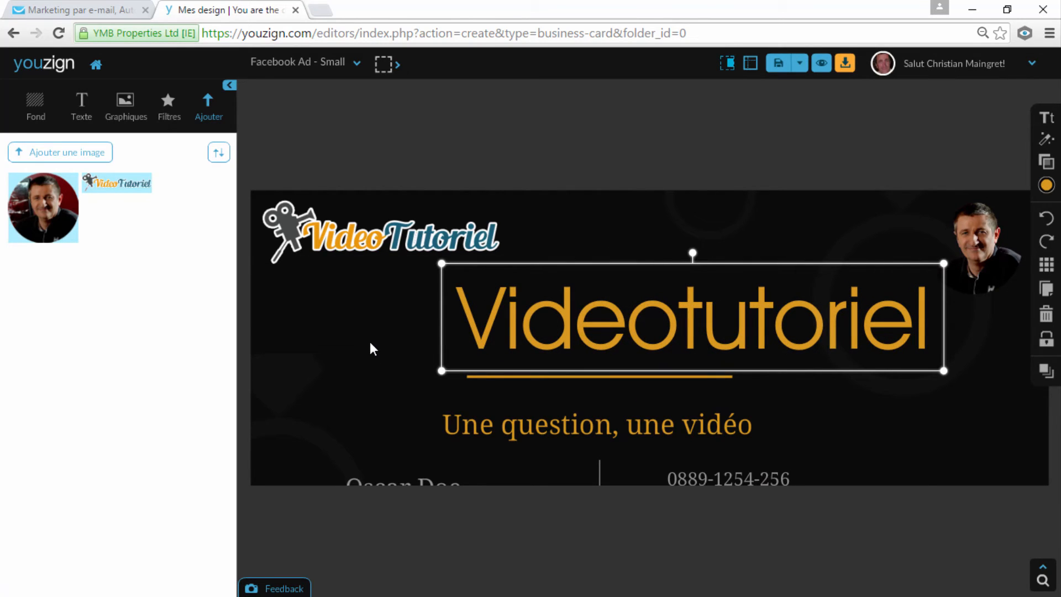
Show the elements outside the canvas and move the placeholder name and website address side by side onto the ad's lower-left edge.
left_click(731, 65)
left_click(736, 69)
left_click(729, 65)
left_click(412, 511)
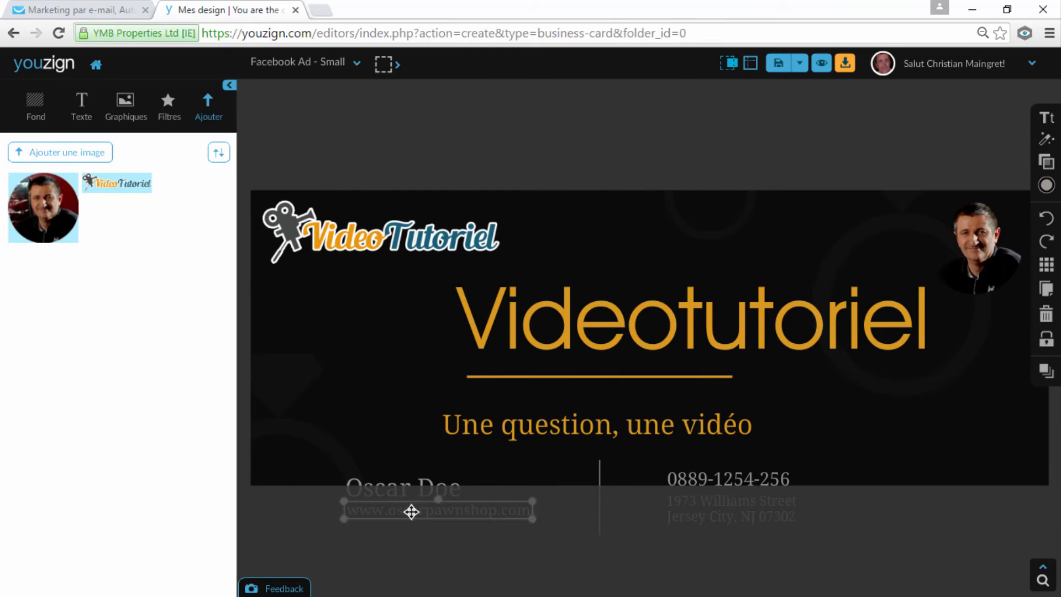
left_click_drag(406, 490, 332, 464)
left_click_drag(410, 512, 472, 471)
left_click(739, 424)
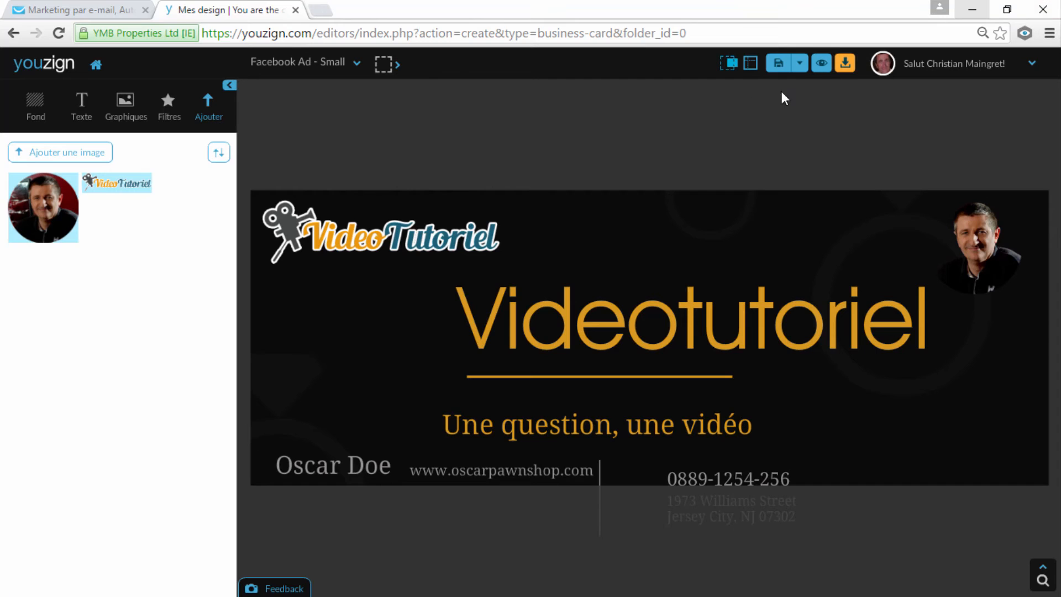
Preview the ad in the Facebook mockups and convert the design to the Youtube Channel format, 2560 x 1440.
left_click(822, 63)
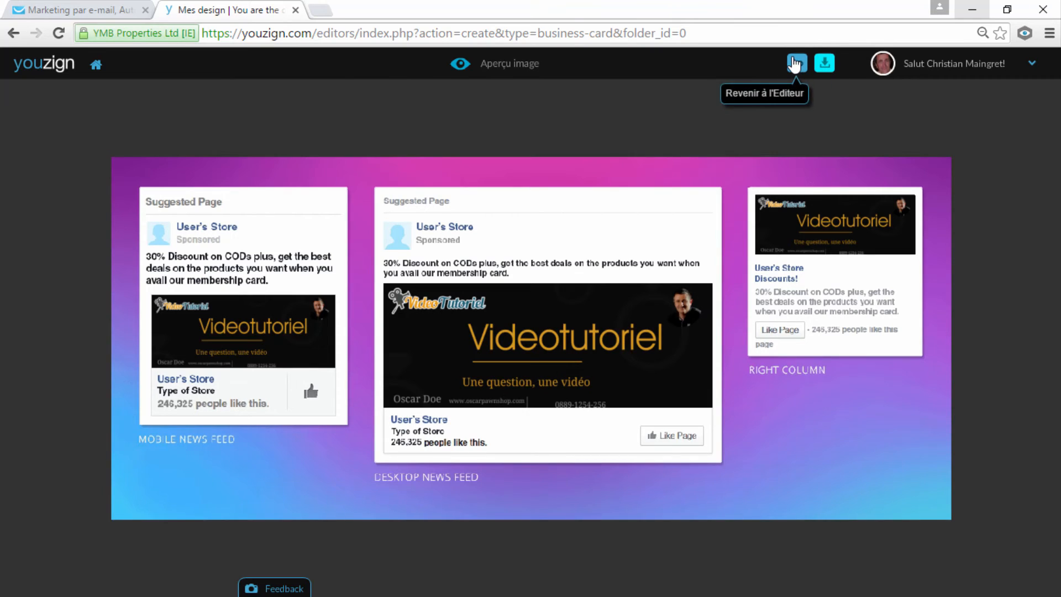
left_click(795, 65)
left_click(355, 64)
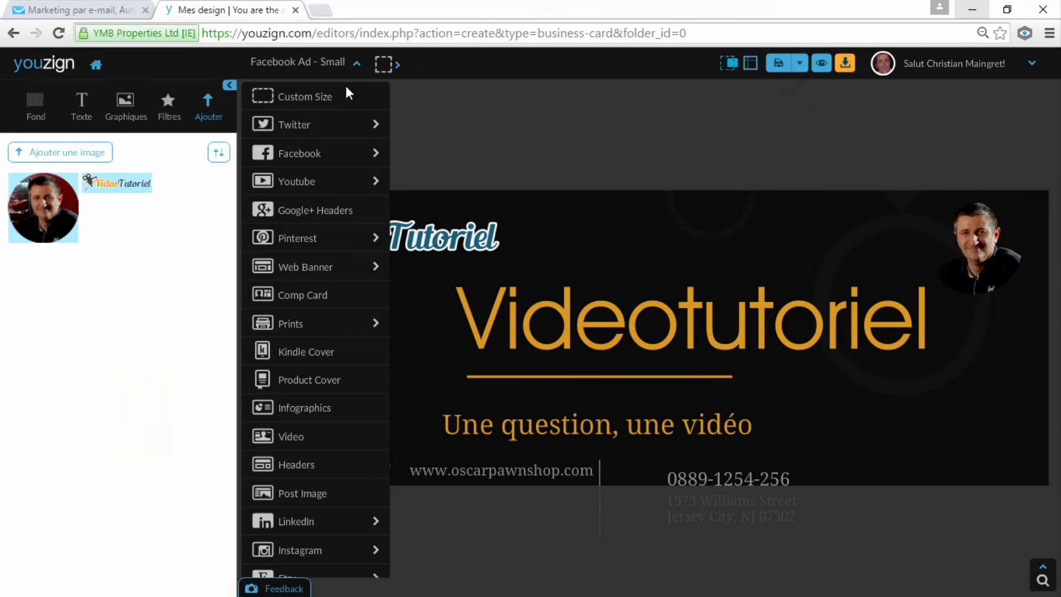
mouse_move(341, 180)
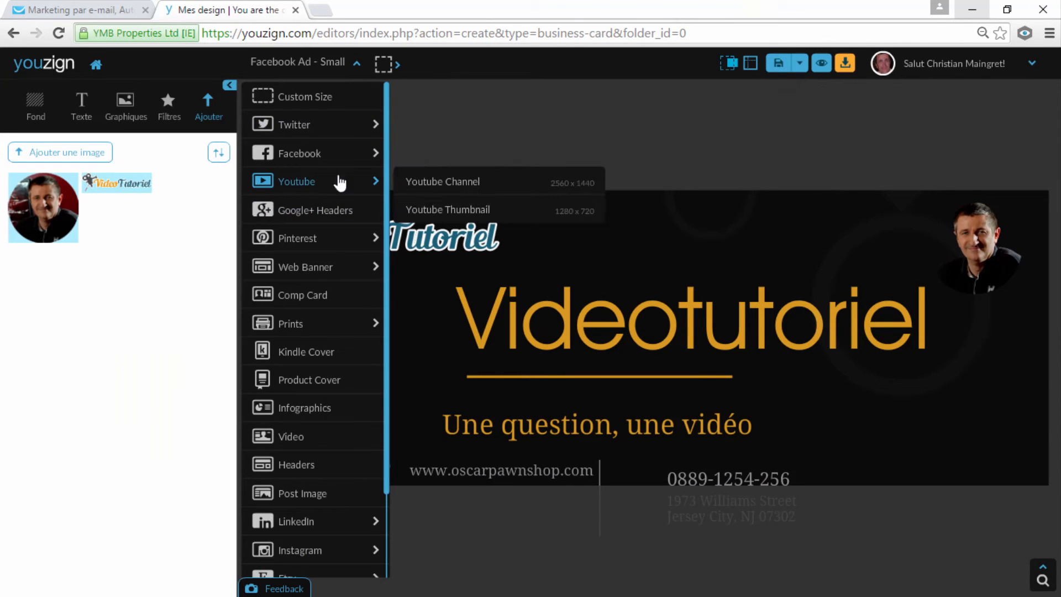
left_click(440, 185)
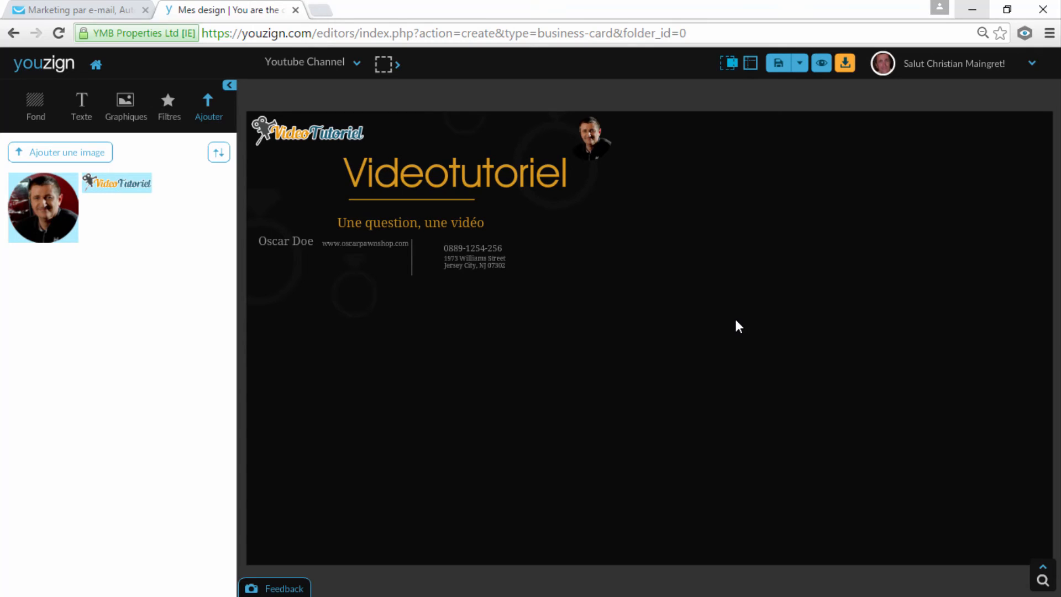
Preview the channel design on the device mockups and return to the editor.
left_click(364, 243)
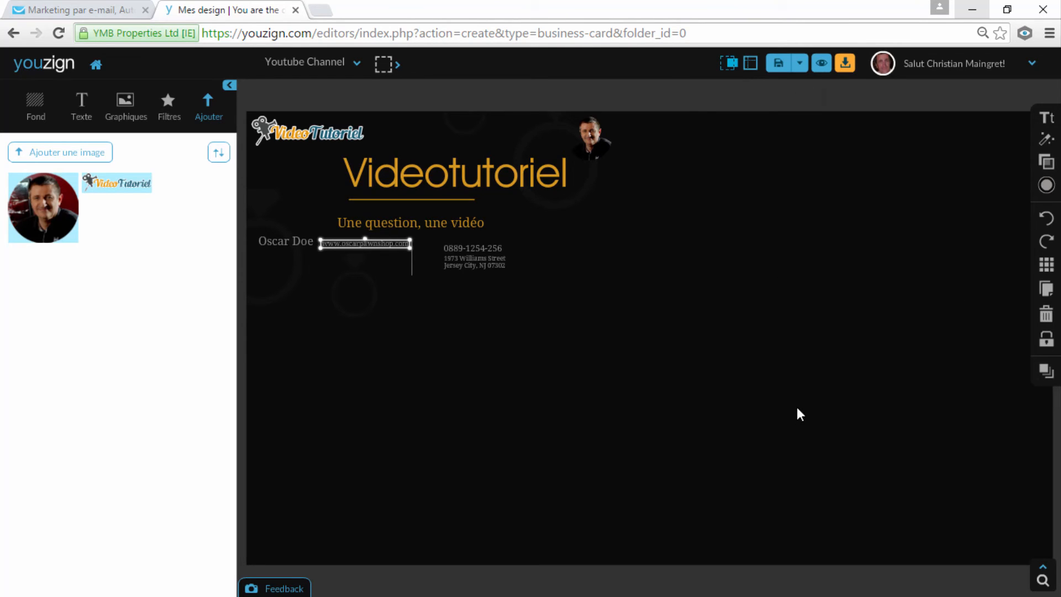
left_click(823, 64)
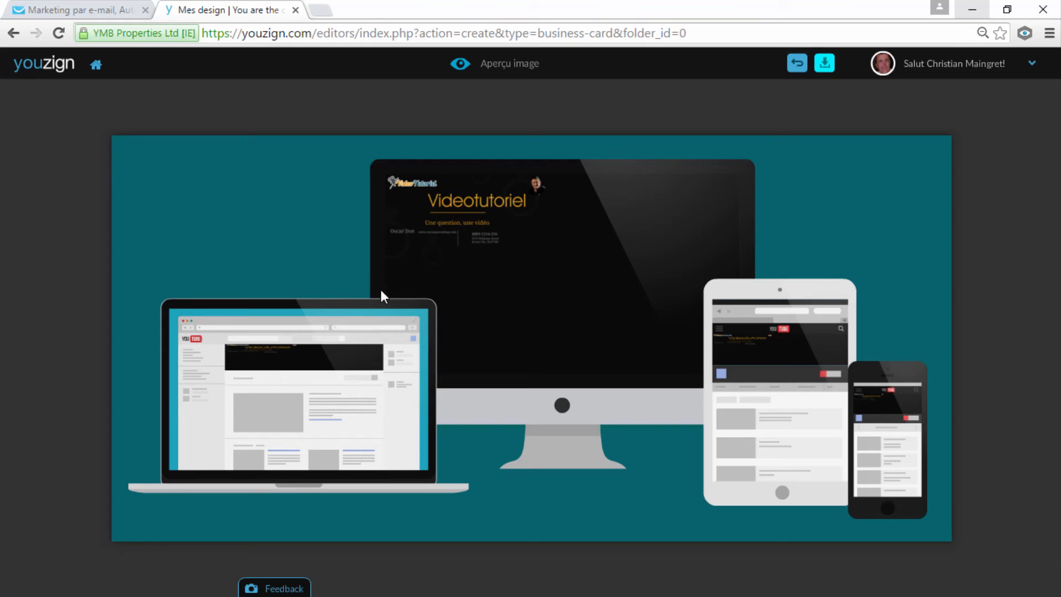
left_click(797, 63)
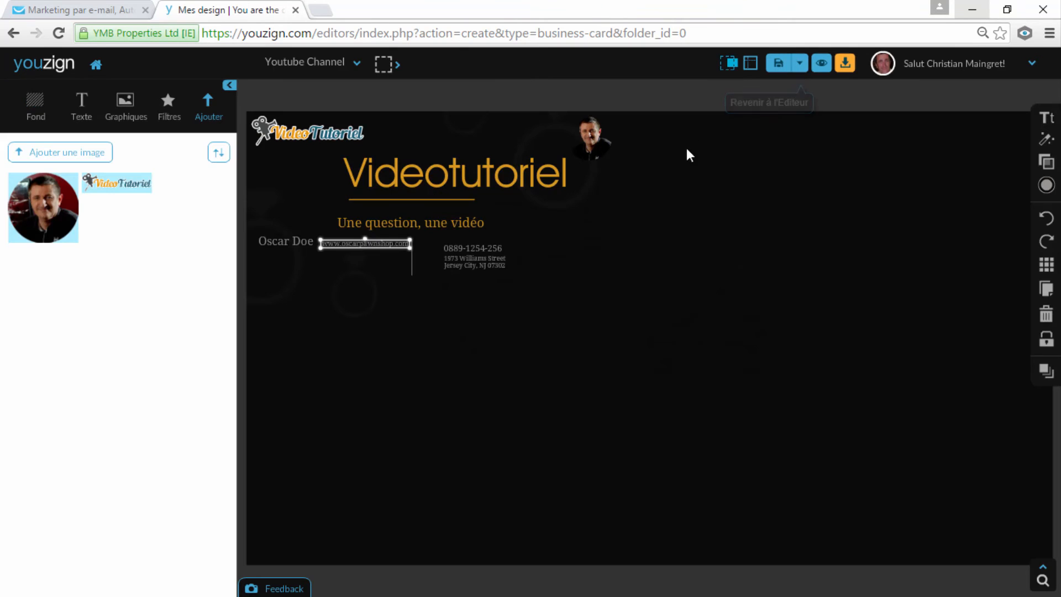
Place the portrait and the "Videotutoriel" title inside the channel art's text and logo safe area, checking against the layout guide.
left_click_drag(601, 142, 830, 342)
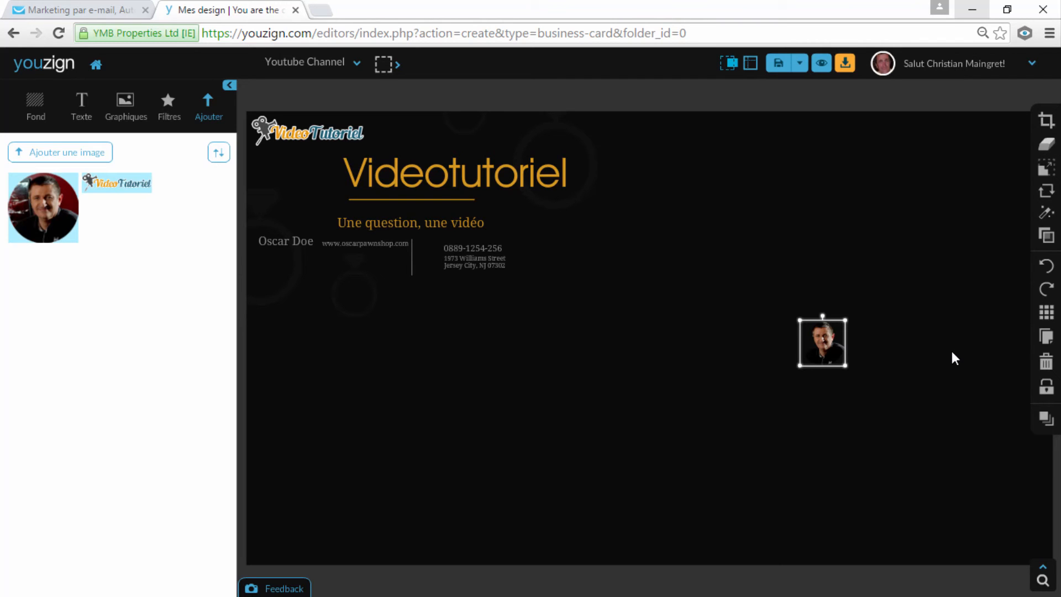
left_click(750, 70)
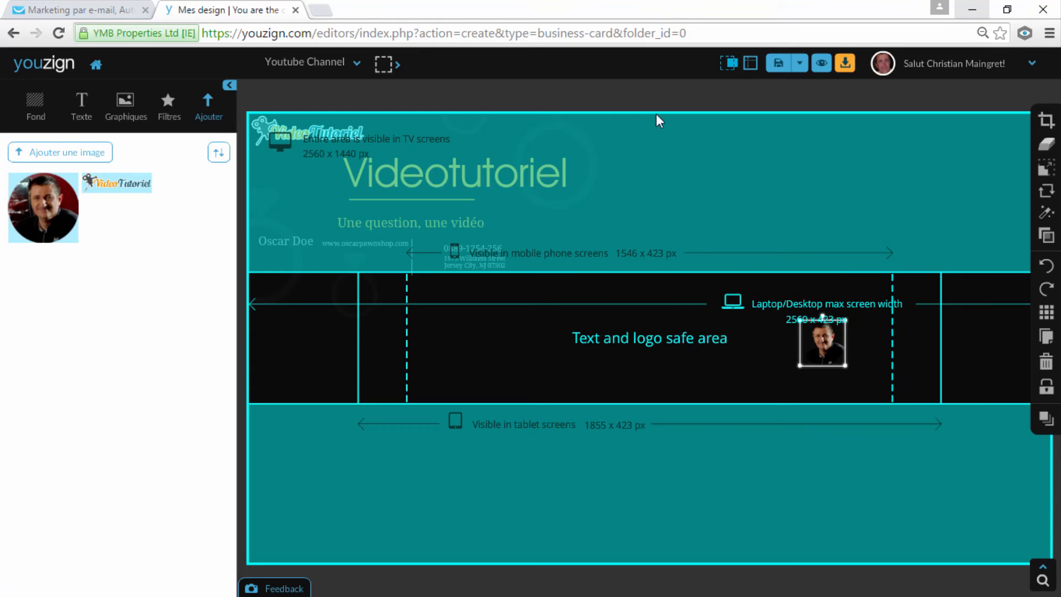
left_click(479, 187)
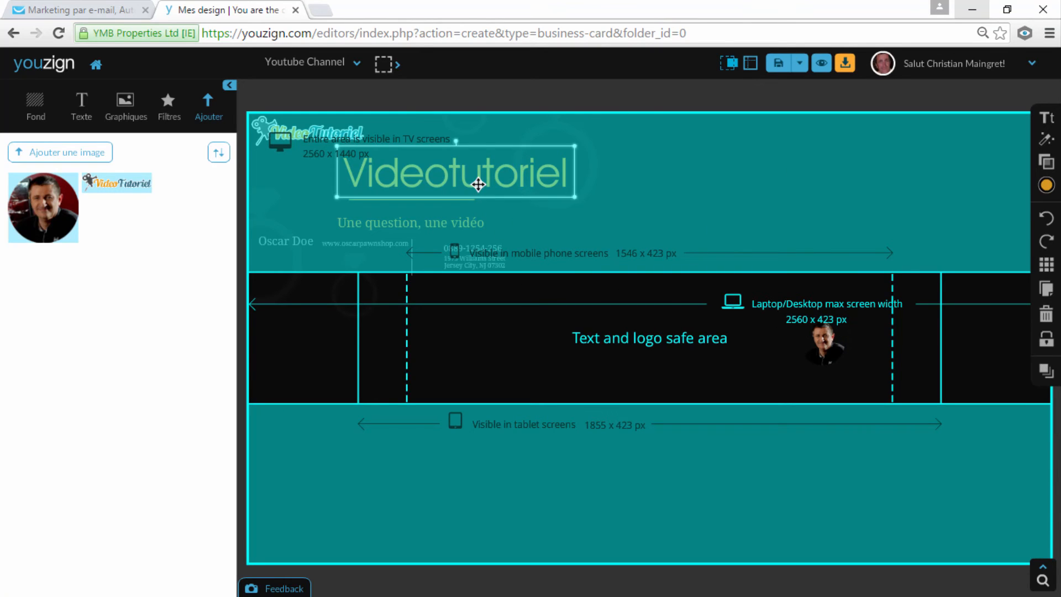
left_click_drag(471, 173, 671, 319)
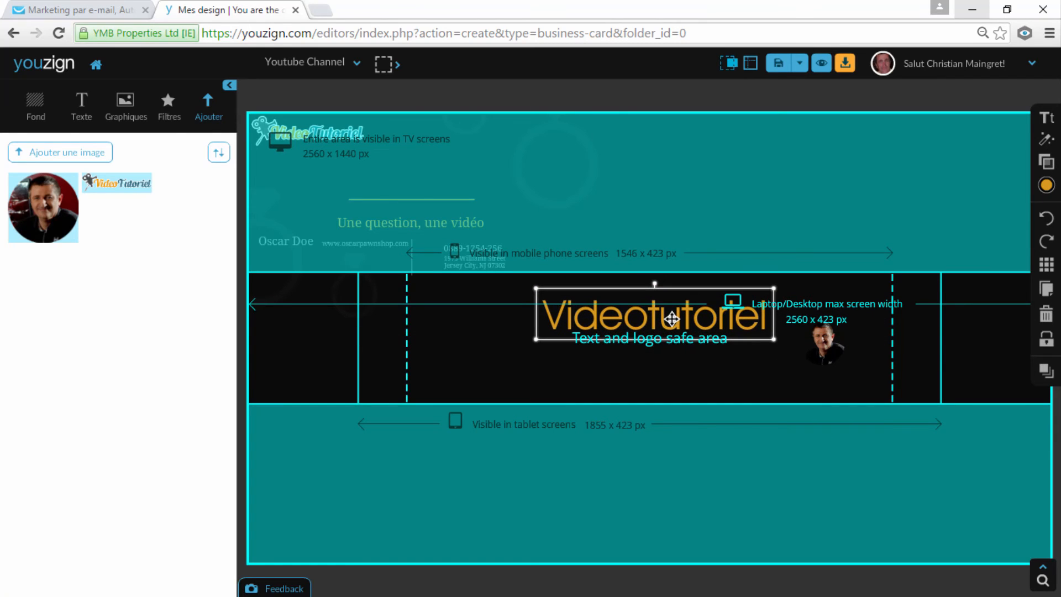
left_click(421, 202)
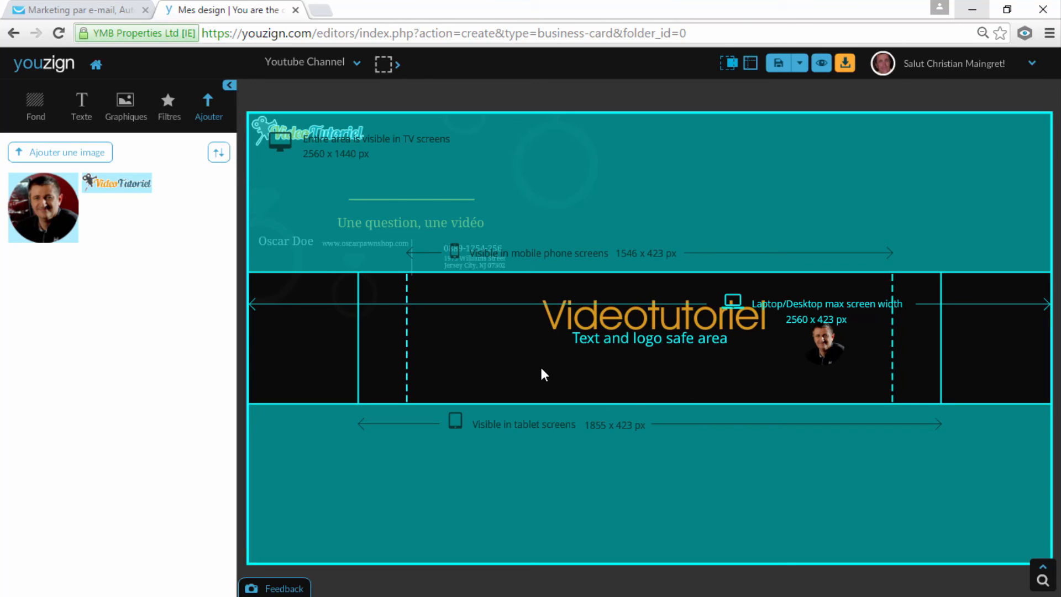
left_click(751, 64)
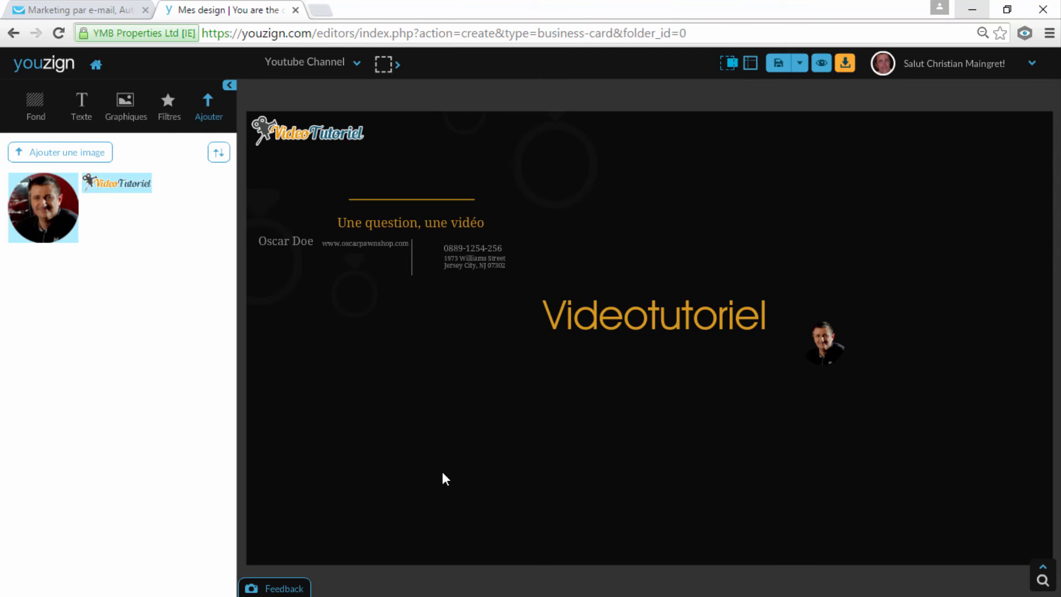
Set the design's background colour to white, #FFFFFF.
left_click(35, 103)
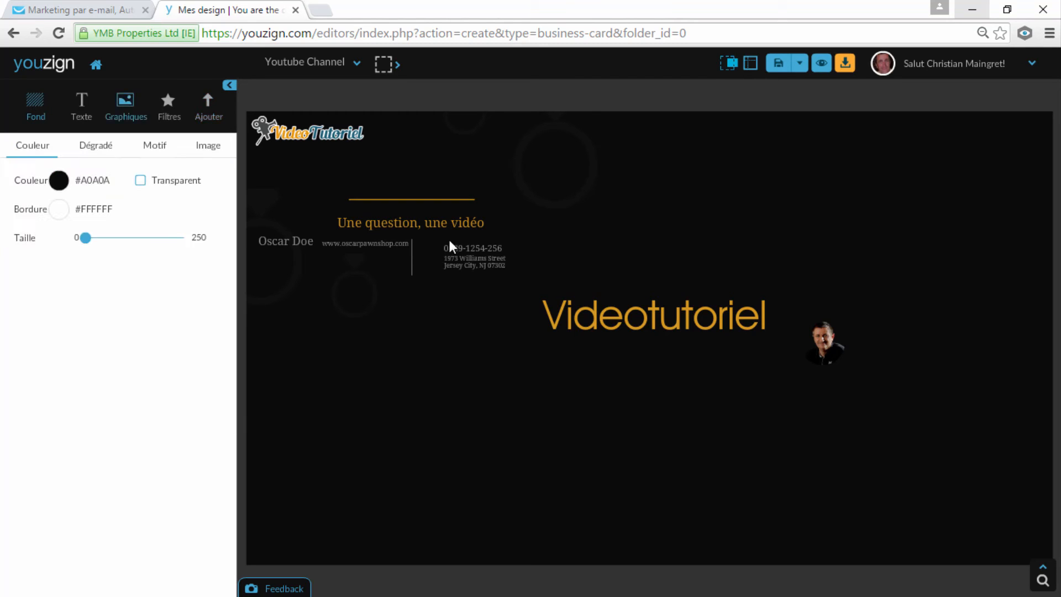
left_click(58, 180)
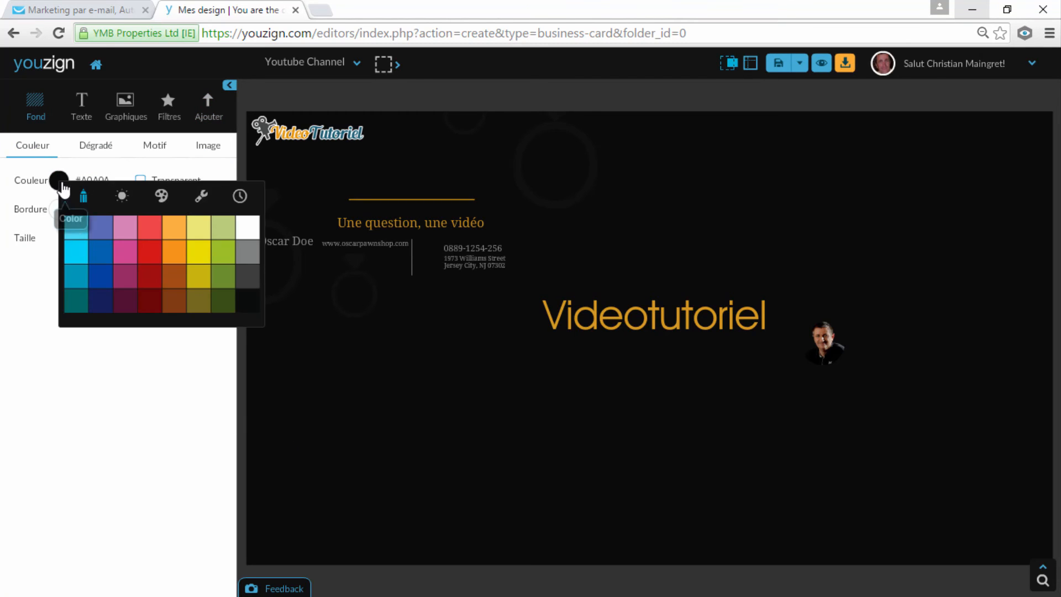
left_click(255, 230)
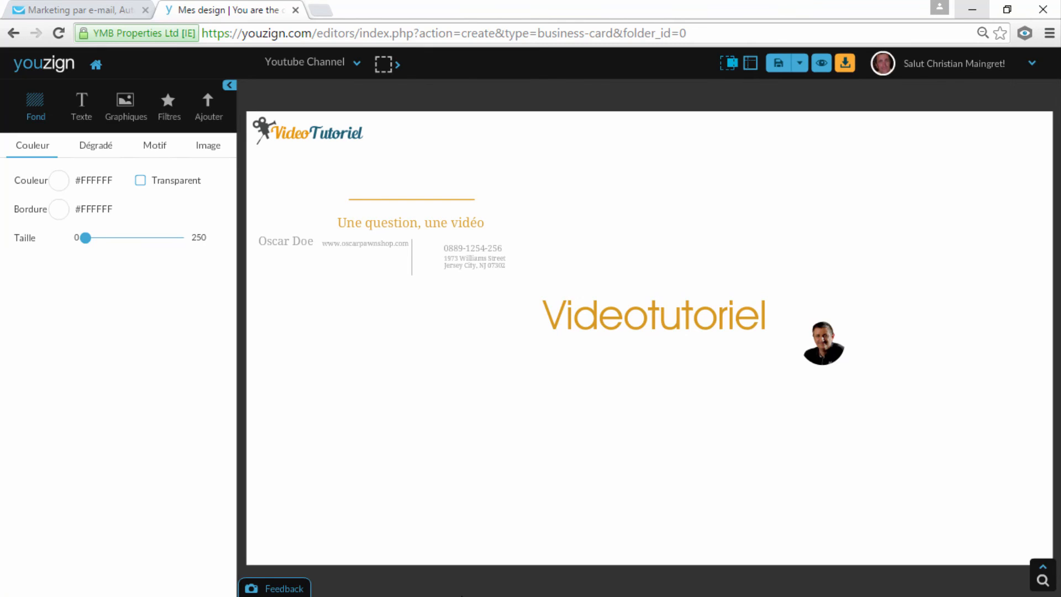
Move the gold line beneath the "Videotutoriel" title and lengthen it slightly to the left.
left_click(425, 200)
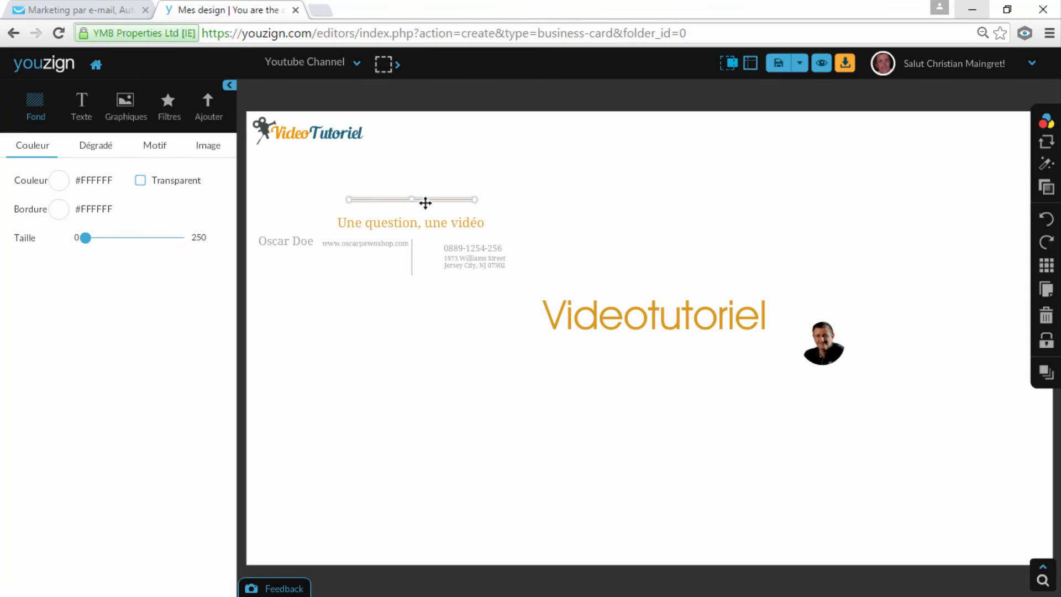
left_click_drag(425, 200, 753, 346)
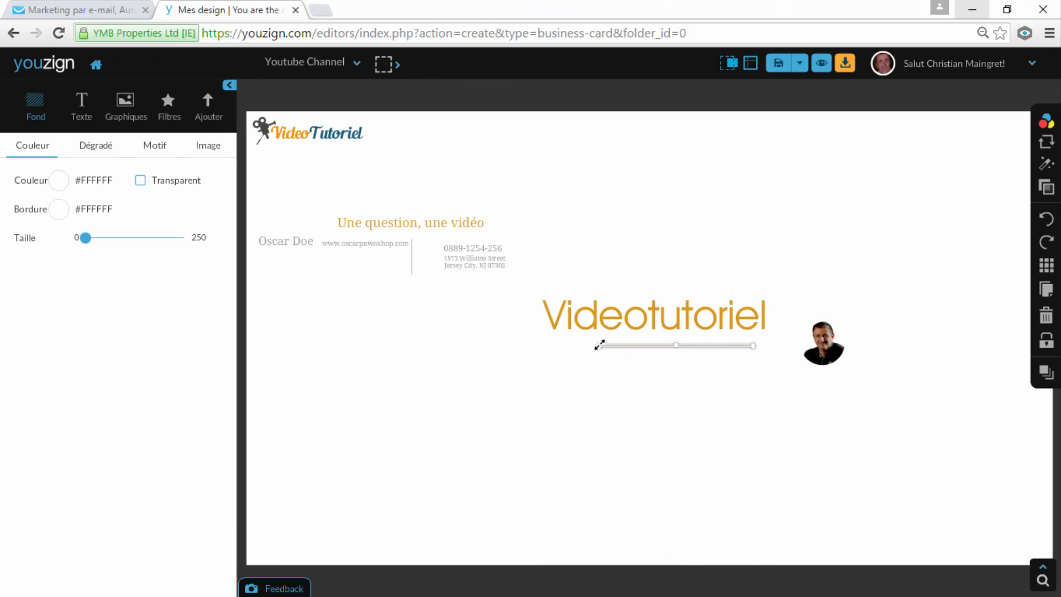
left_click_drag(599, 345, 577, 345)
left_click(624, 423)
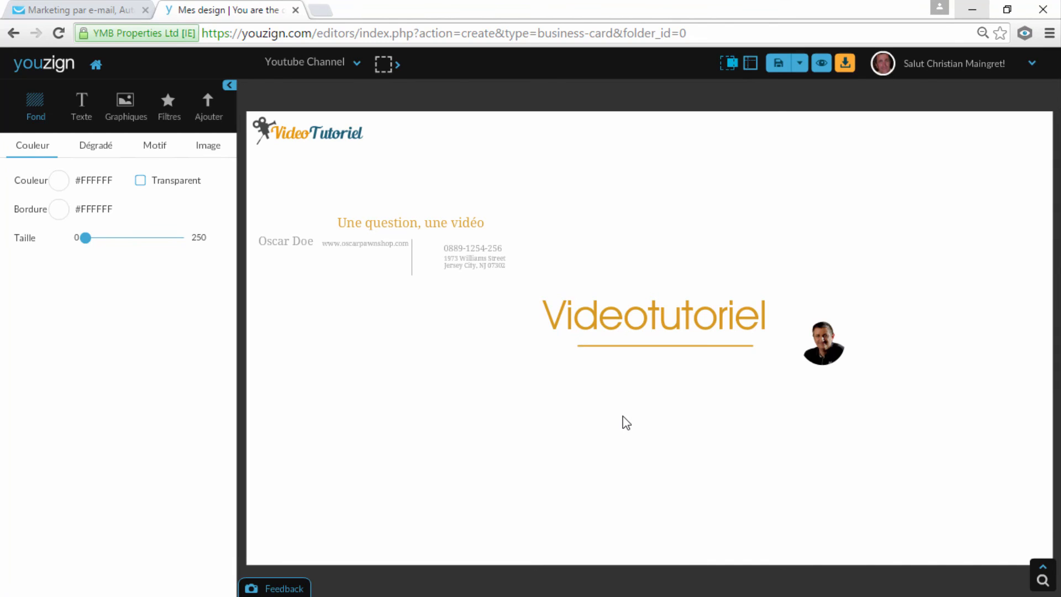
left_click(675, 347)
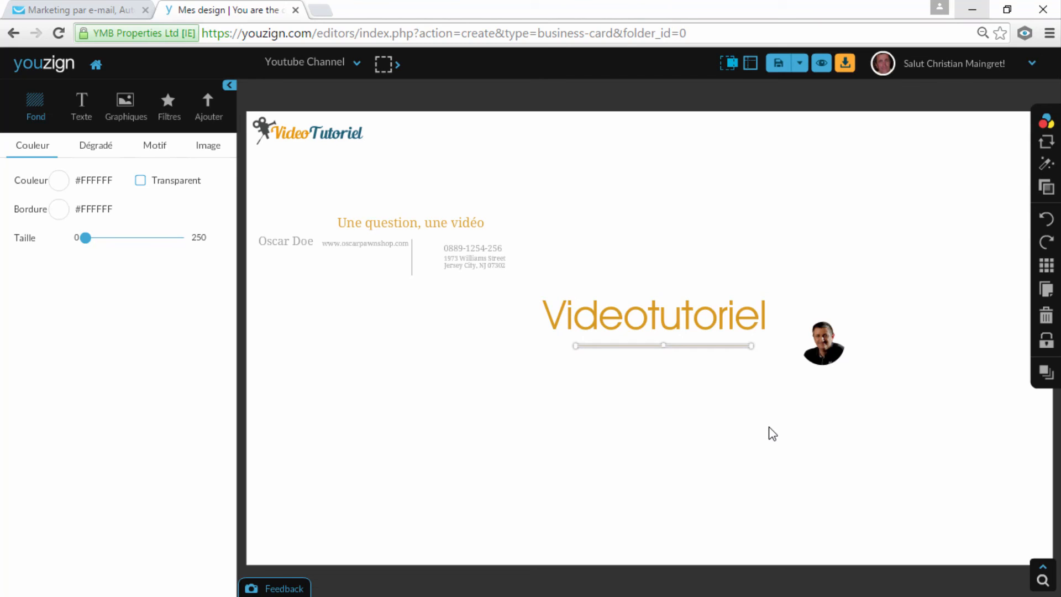
Convert the design to the Pinterest Pins format, 735 x 1102, and move the "Une question, une vidéo" tagline fully inside the canvas.
left_click(357, 64)
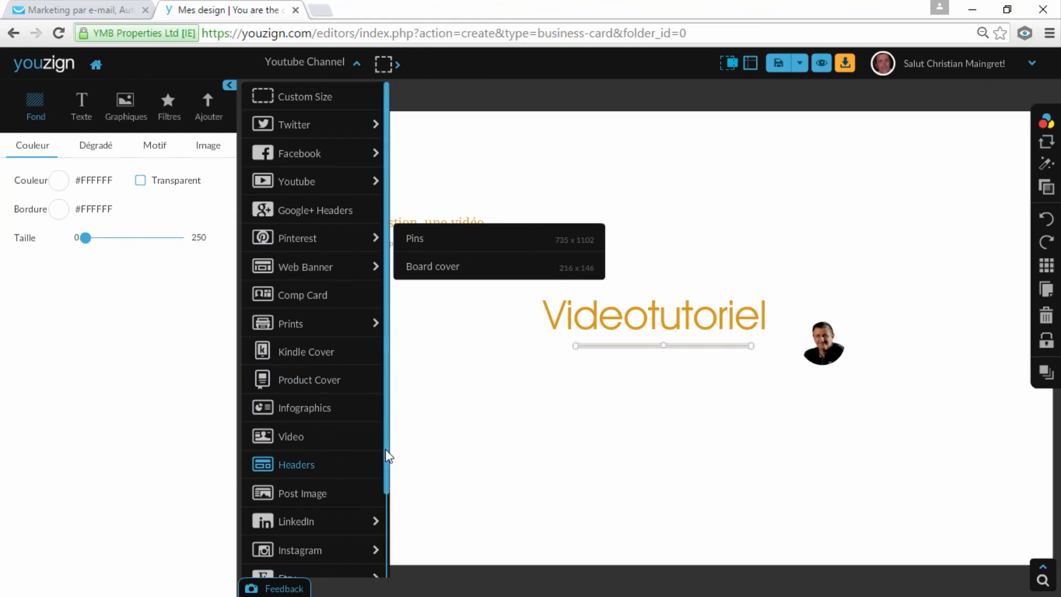
left_click(435, 255)
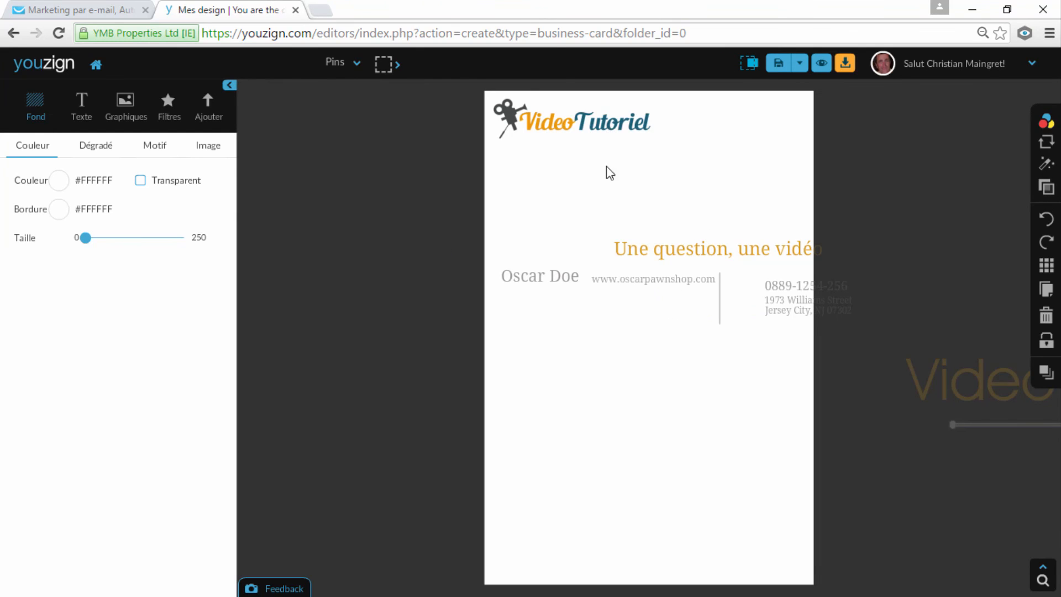
left_click_drag(671, 255, 597, 232)
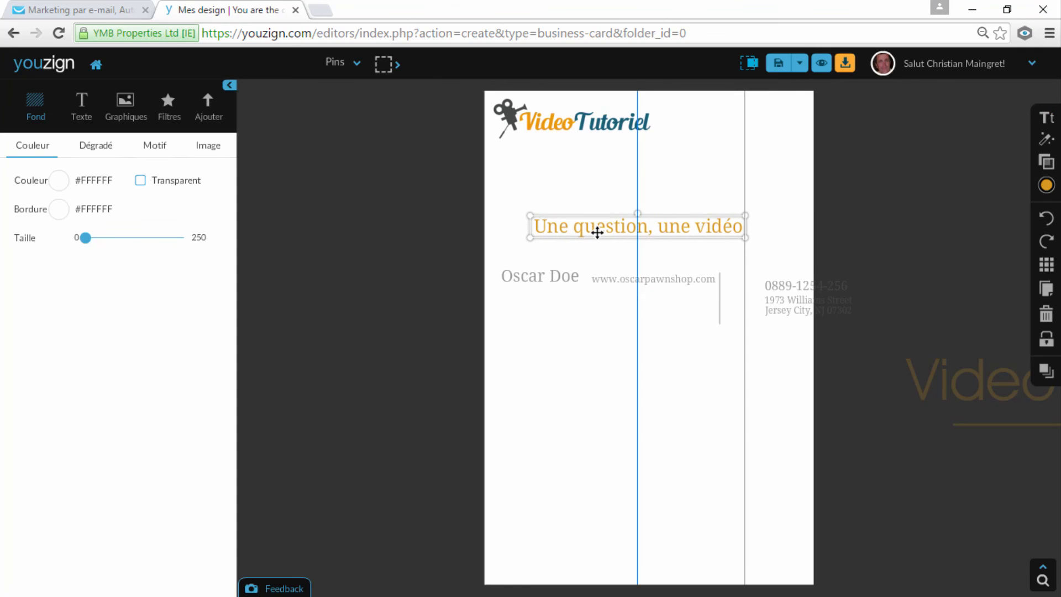